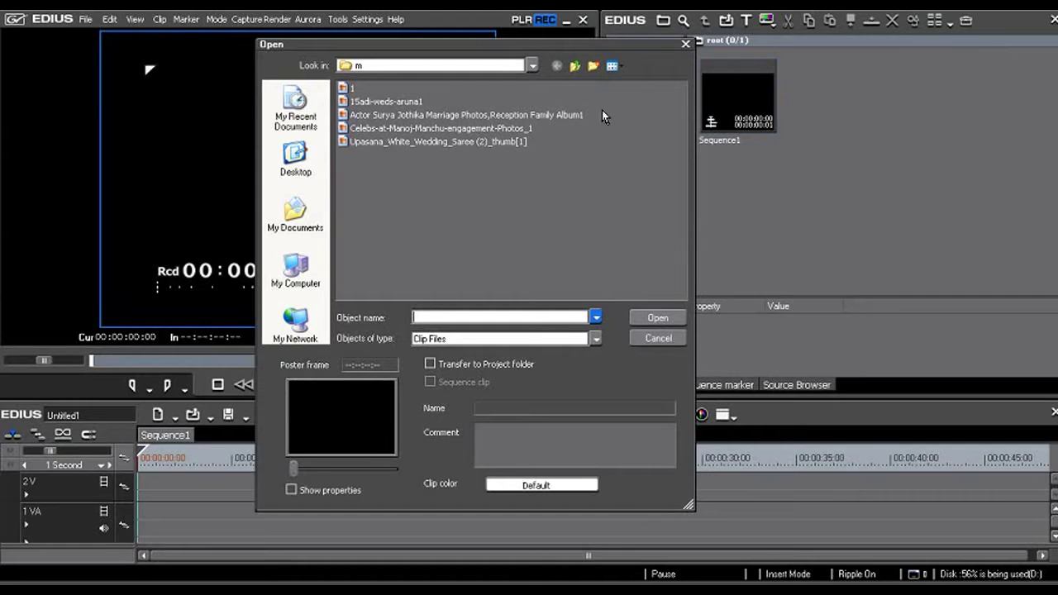
# - Show the files in folder m as thumbnails and import the photo Celebs-at-Manoj-Manchu-engagement-Photos_1 into the bin
pyautogui.click(615, 67)
pyautogui.click(636, 82)
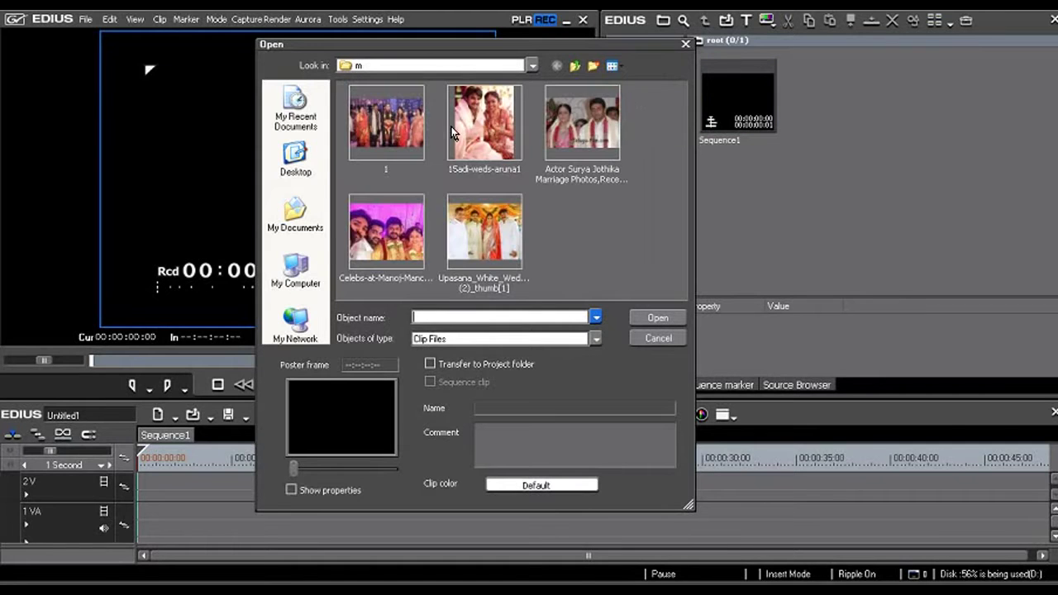
pyautogui.click(479, 131)
pyautogui.click(574, 132)
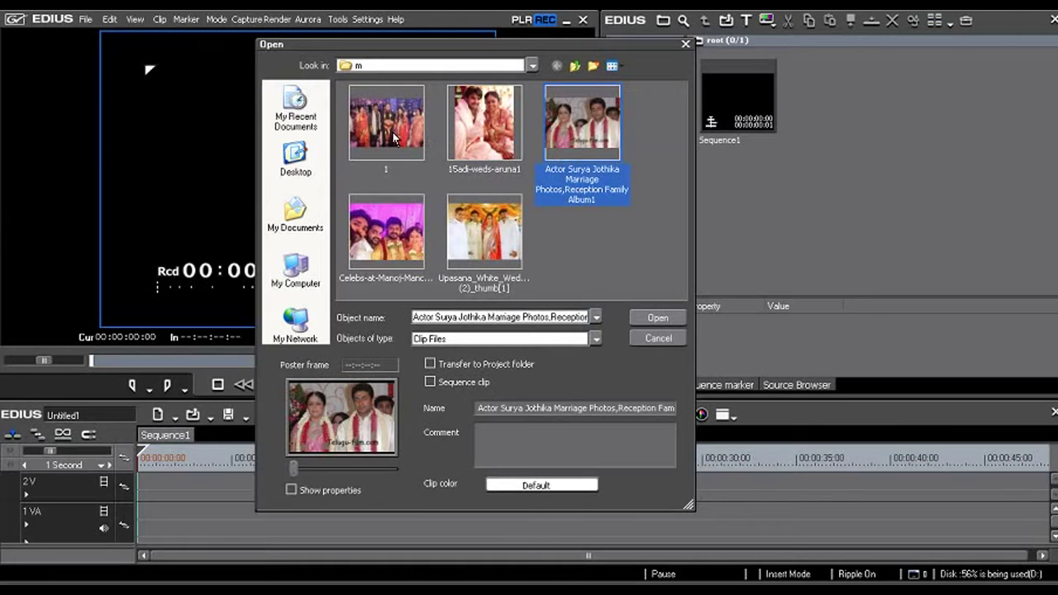
pyautogui.click(393, 243)
pyautogui.click(660, 318)
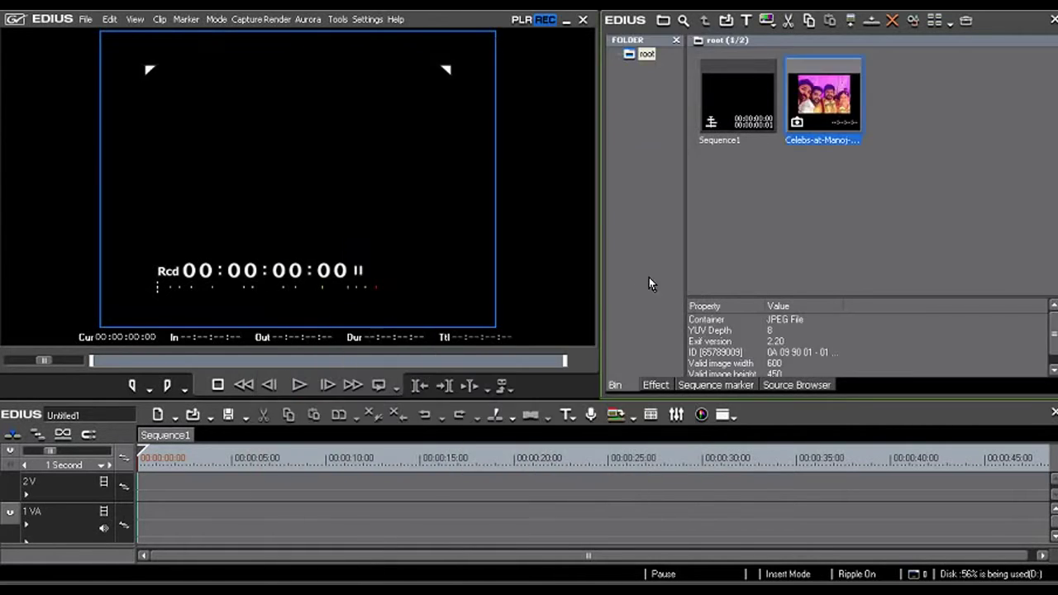
# - Place the imported photo at the start of track 1 VA, extend it to about 20 seconds, and move the playhead to 00:00:05:08
pyautogui.moveTo(836, 101); pyautogui.dragTo(150, 527)
pyautogui.moveTo(238, 522); pyautogui.dragTo(521, 533)
pyautogui.click(203, 483)
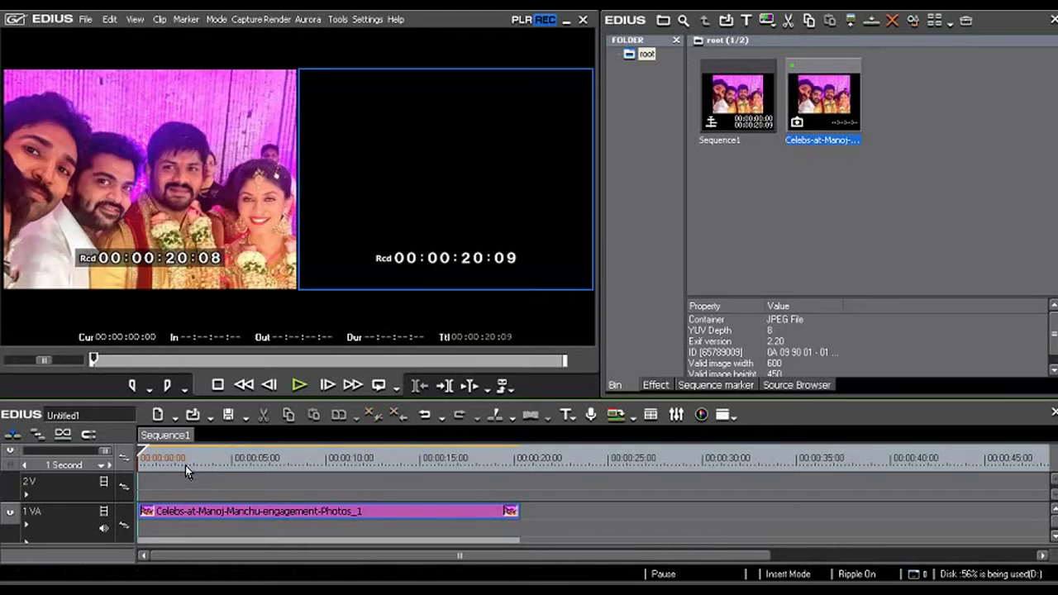
pyautogui.click(187, 457)
pyautogui.moveTo(188, 456); pyautogui.dragTo(237, 463)
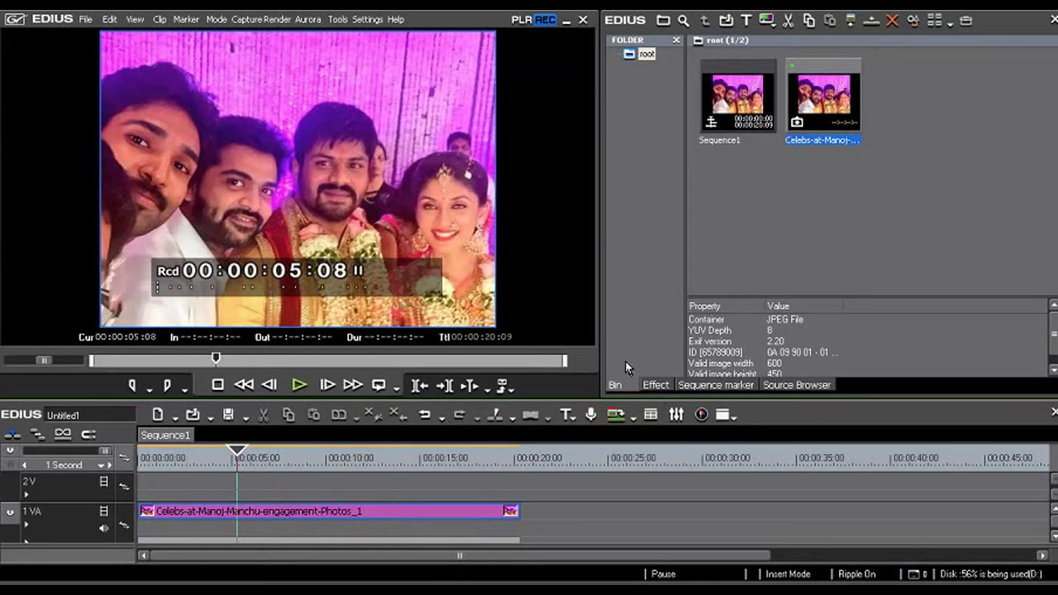
# - Apply the Mask video filter to the photo clip on track 1 VA
pyautogui.click(657, 385)
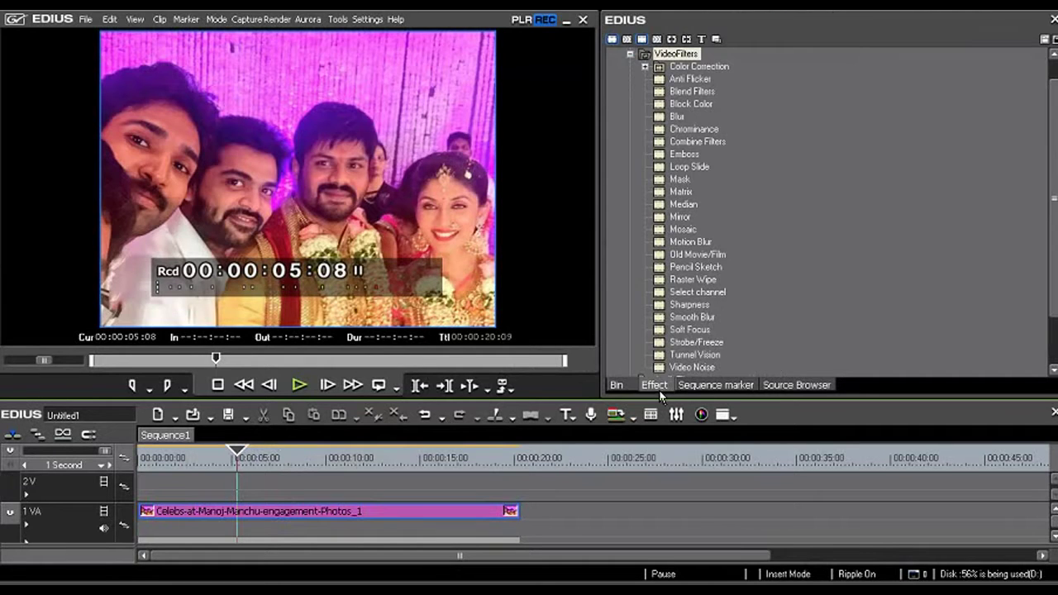
pyautogui.click(661, 180)
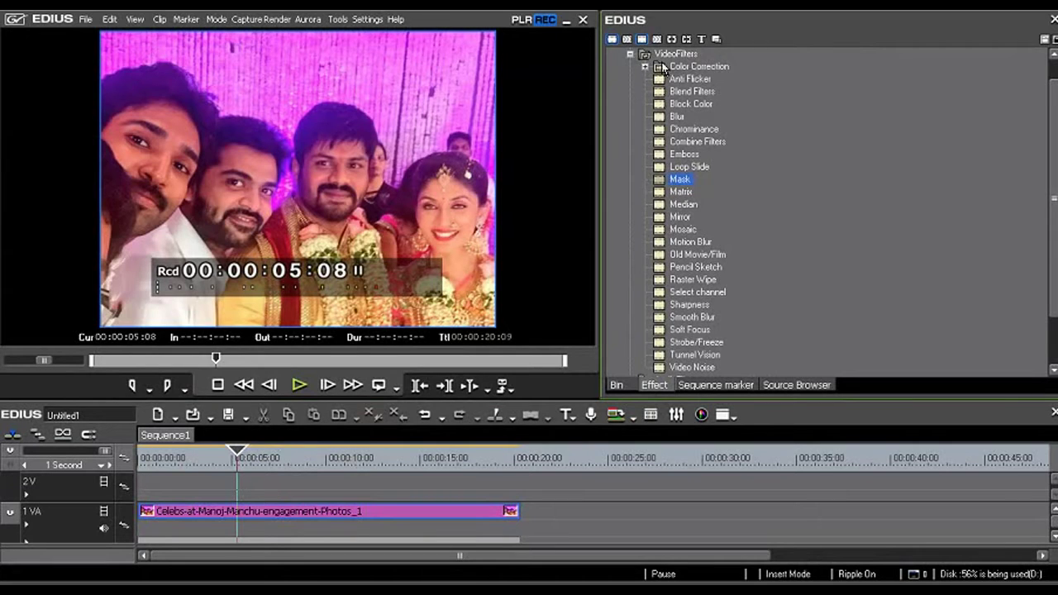
pyautogui.scroll(1, 639, 66)
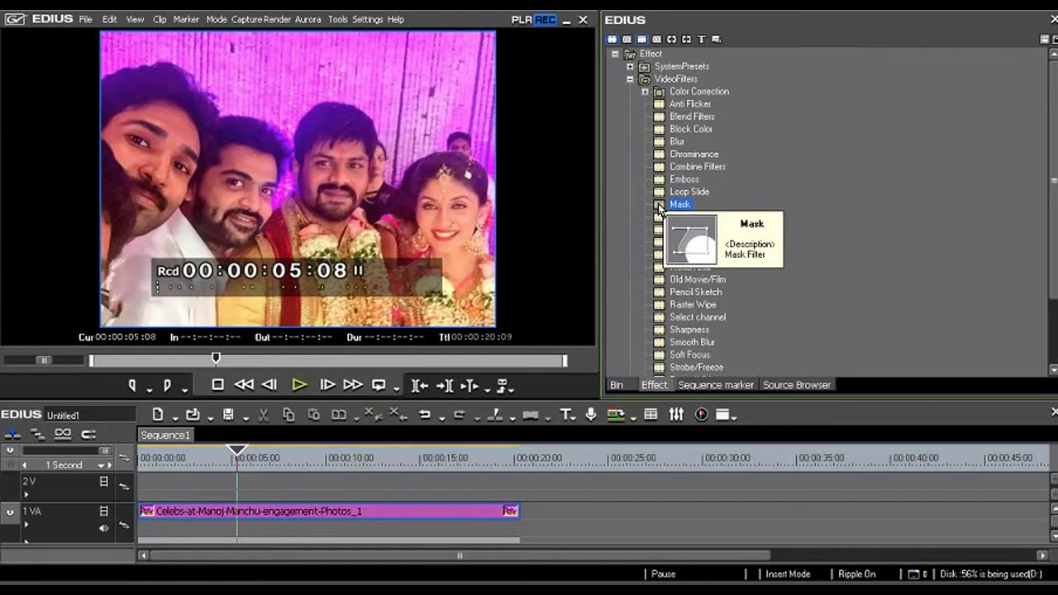
pyautogui.moveTo(661, 211); pyautogui.dragTo(306, 516)
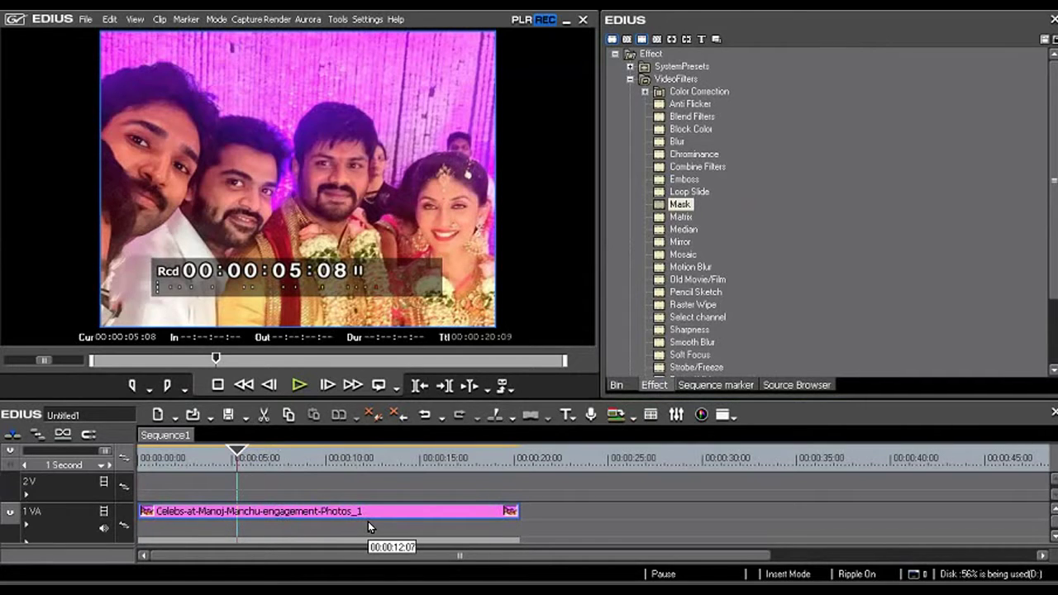
# - Display the Information palette for the photo clip
pyautogui.click(135, 19)
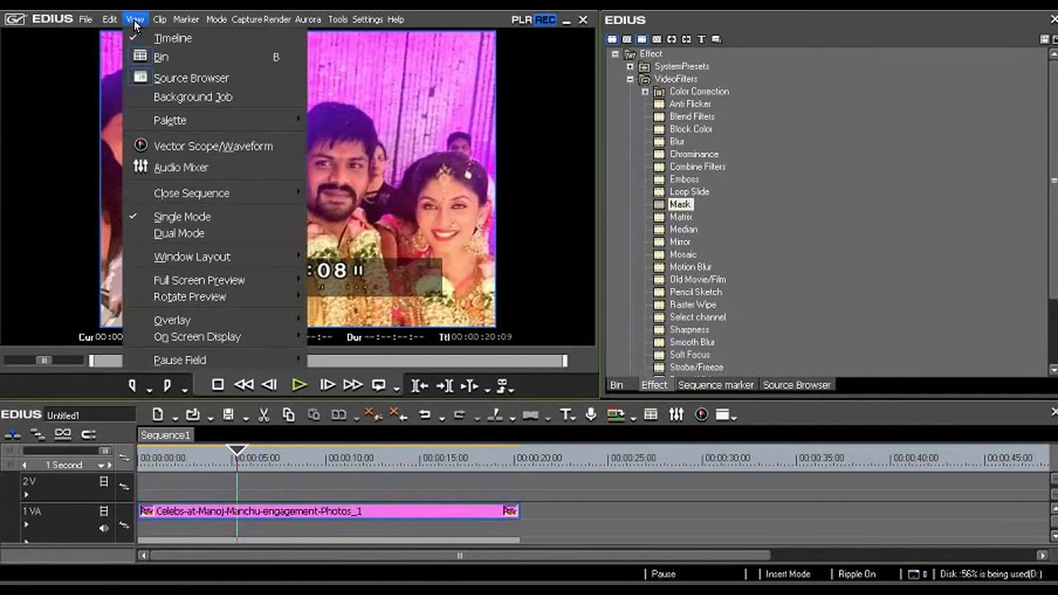
pyautogui.moveTo(169, 122)
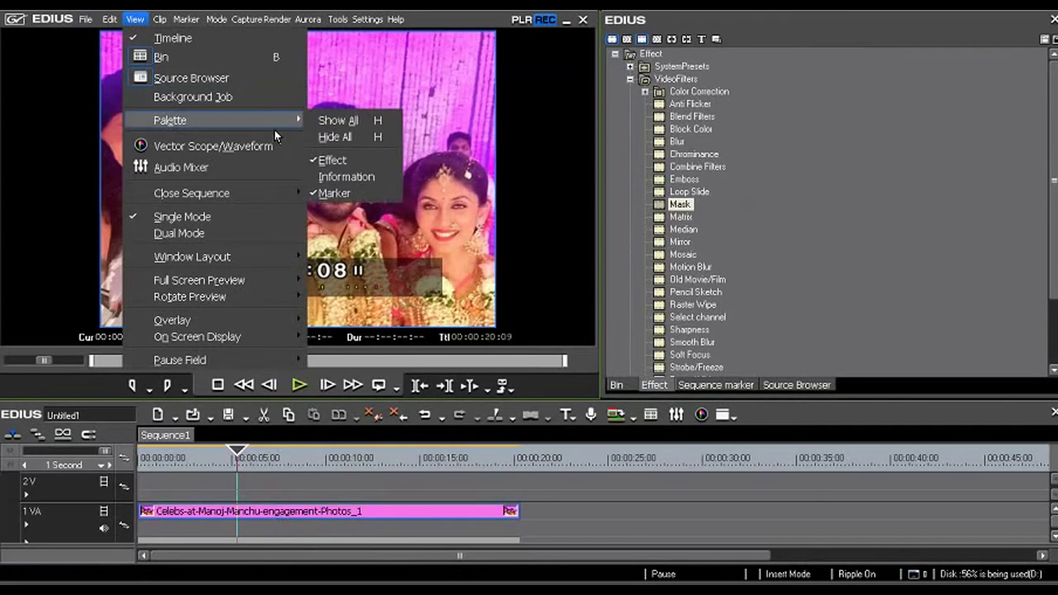
pyautogui.click(344, 180)
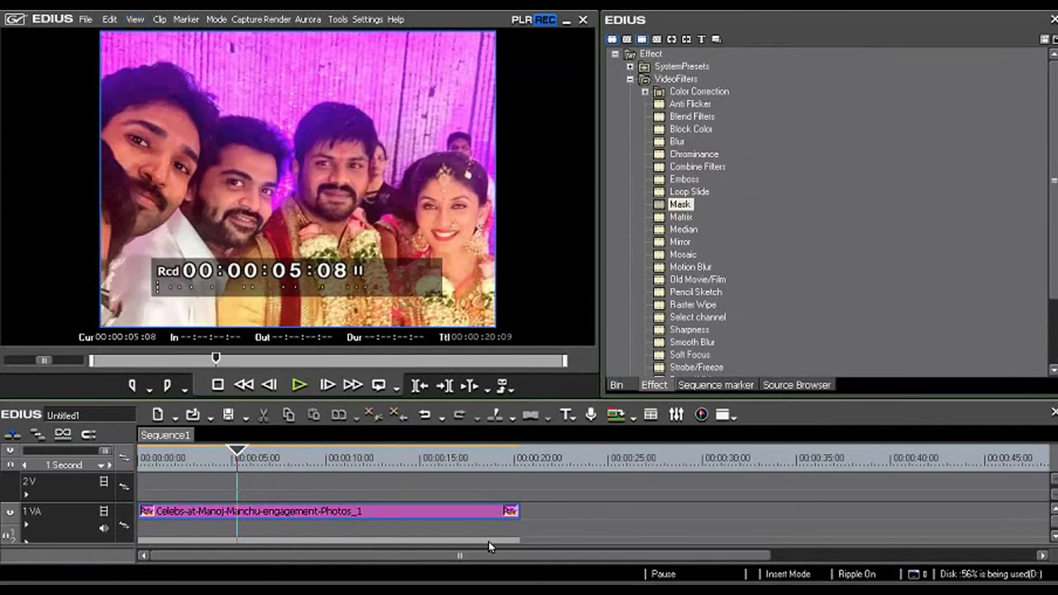
pyautogui.click(737, 420)
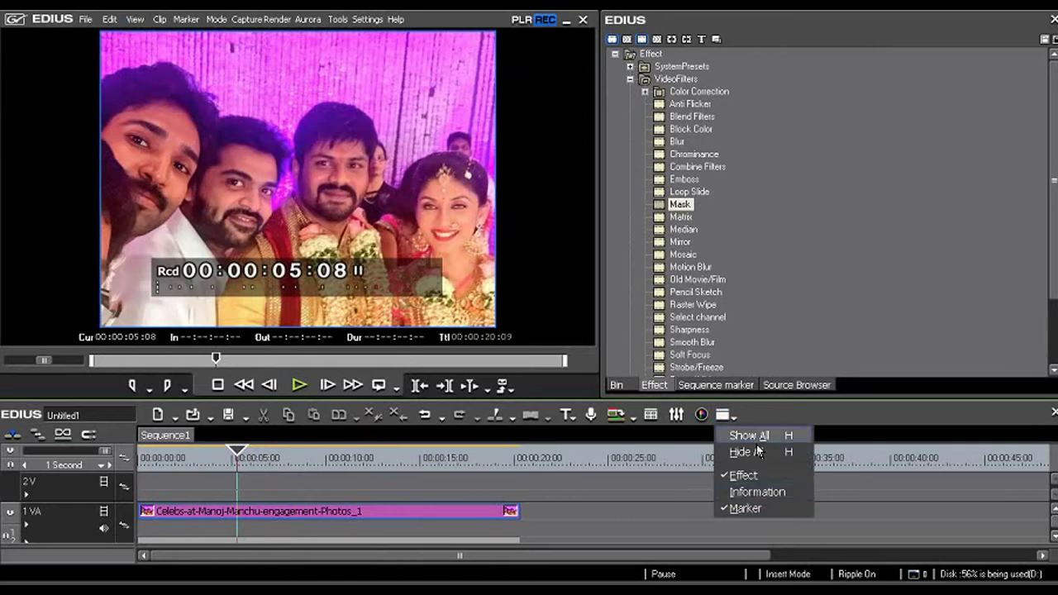
pyautogui.click(747, 491)
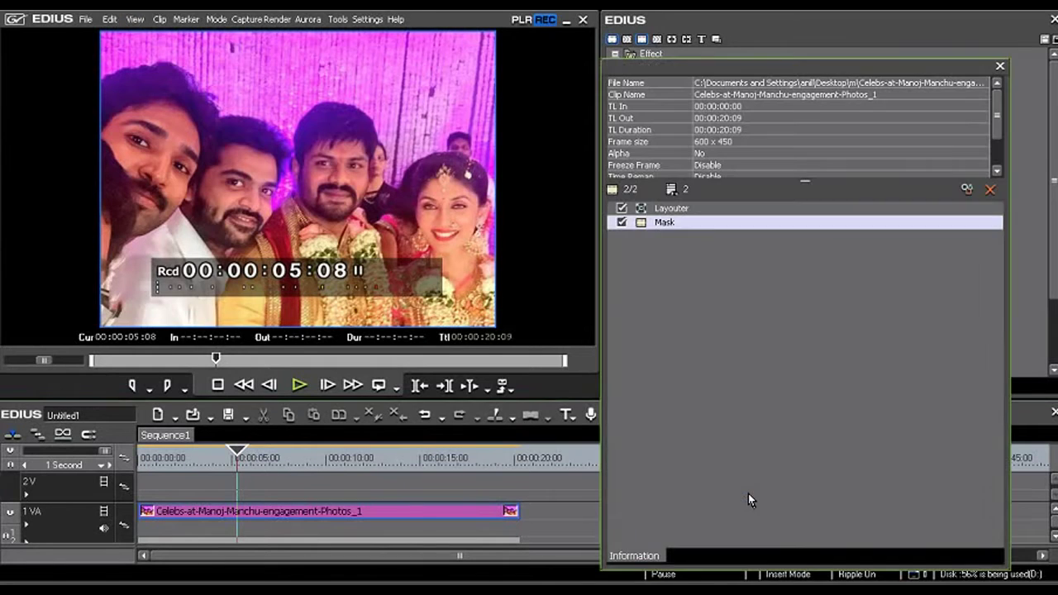
# - Open the clip's Mask filter settings, reposition the dialog, and reveal its keyframe timeline below the preview
pyautogui.doubleClick(643, 223)
pyautogui.moveTo(585, 469); pyautogui.dragTo(706, 40)
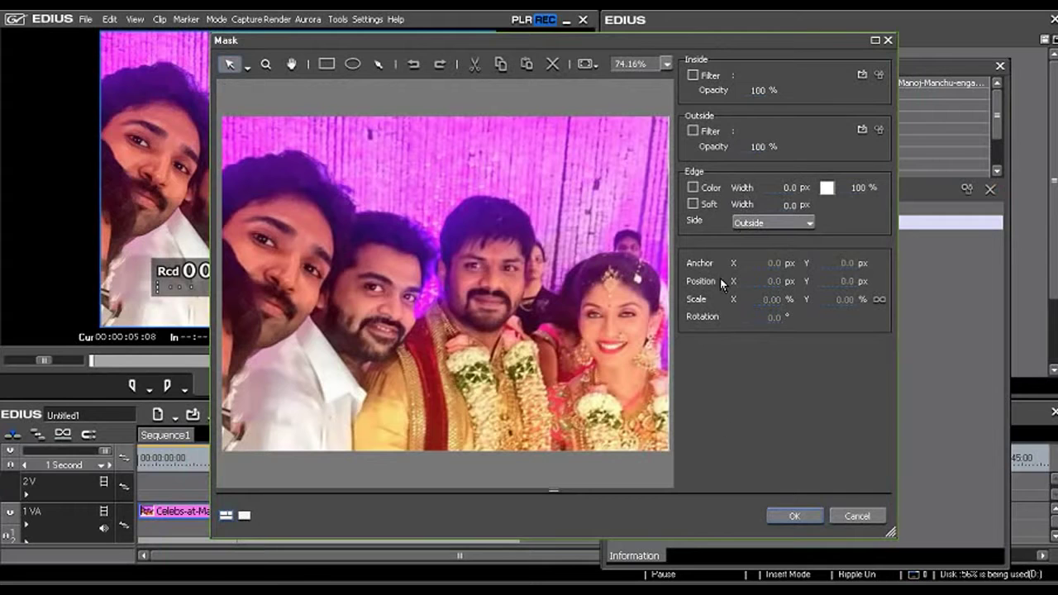
pyautogui.moveTo(663, 49)
pyautogui.mouseDown()
pyautogui.moveTo(748, 43)
pyautogui.moveTo(693, 24)
pyautogui.moveTo(680, 42)
pyautogui.mouseUp()
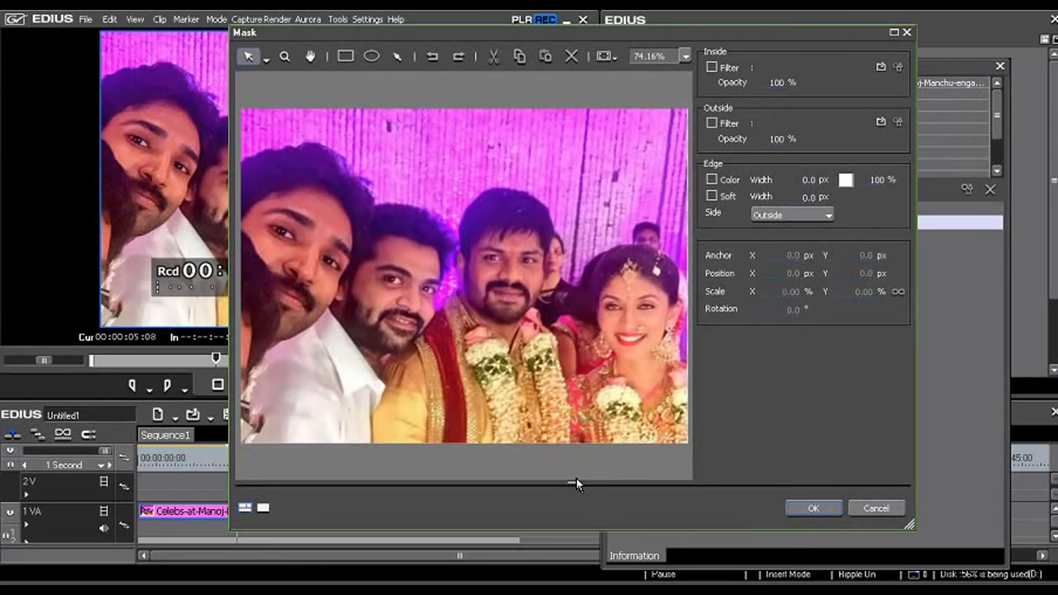
pyautogui.moveTo(574, 482); pyautogui.dragTo(571, 378)
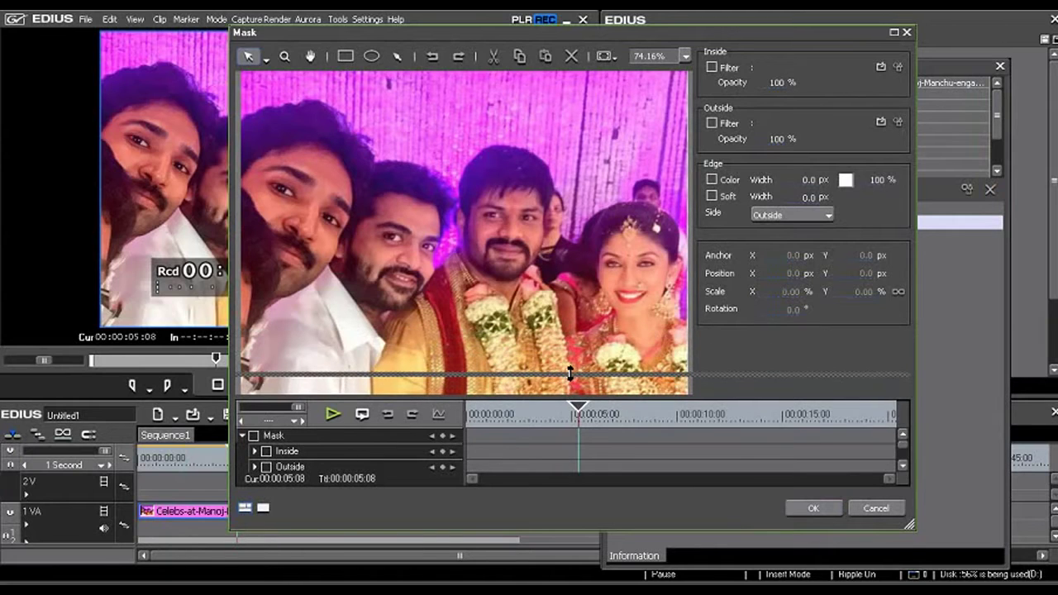
pyautogui.moveTo(644, 40); pyautogui.dragTo(624, 38)
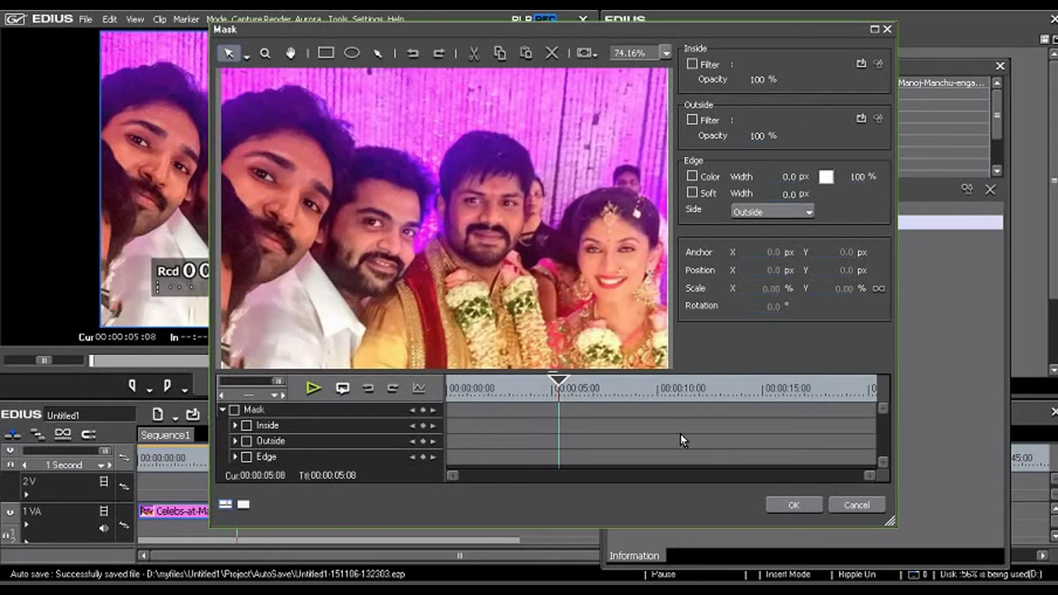
pyautogui.moveTo(625, 386); pyautogui.dragTo(630, 388)
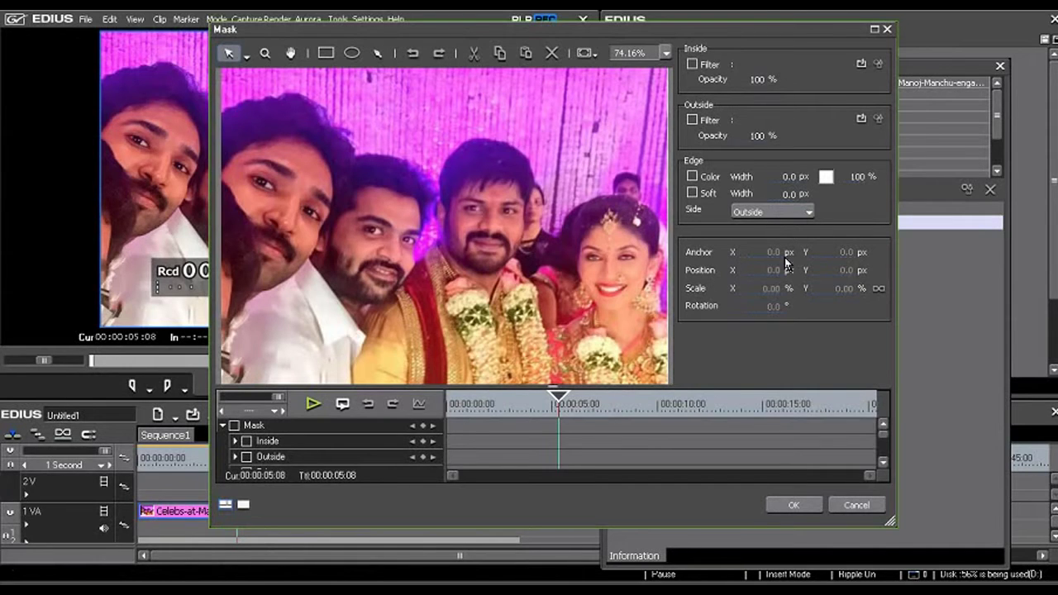
# - Draw a rectangular mask over the three people beside the leftmost man, centred at about X 67.4, Y 25.6 px
pyautogui.click(326, 54)
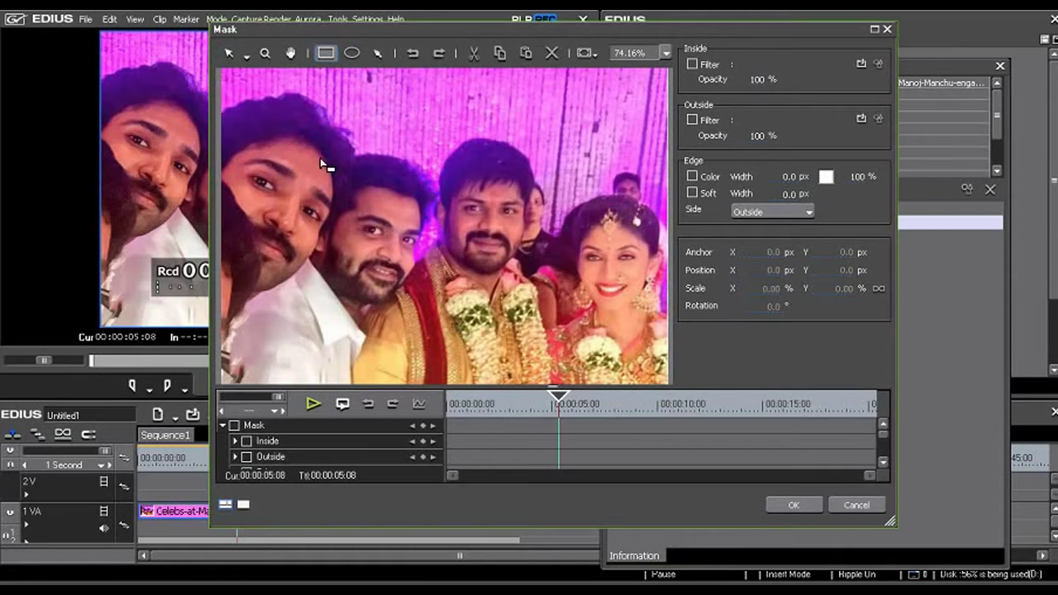
pyautogui.moveTo(321, 155)
pyautogui.mouseDown()
pyautogui.moveTo(496, 280)
pyautogui.moveTo(655, 328)
pyautogui.mouseUp()
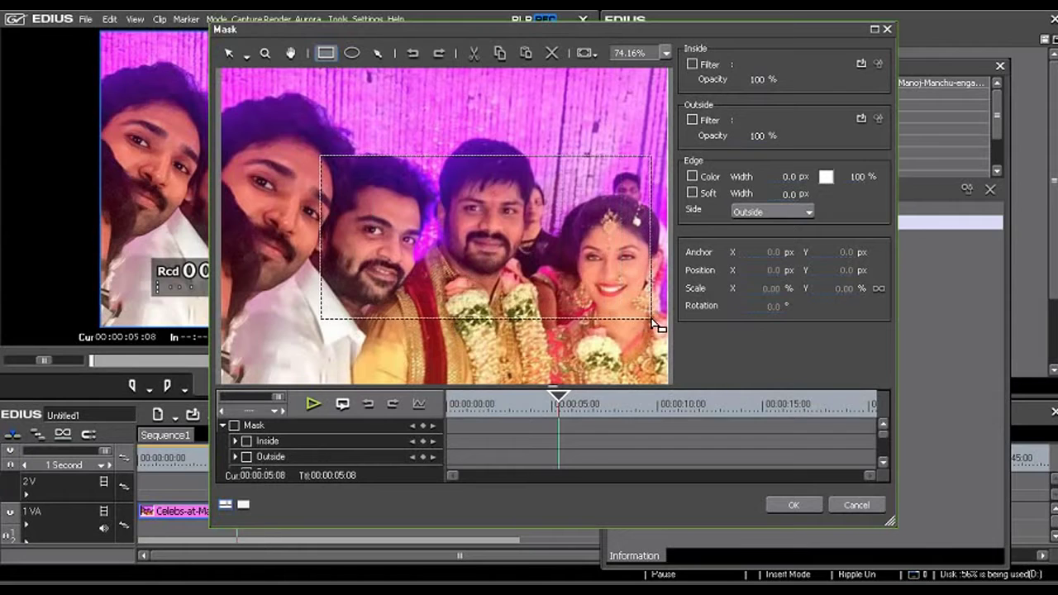
pyautogui.click(529, 291)
pyautogui.moveTo(525, 294); pyautogui.dragTo(524, 299)
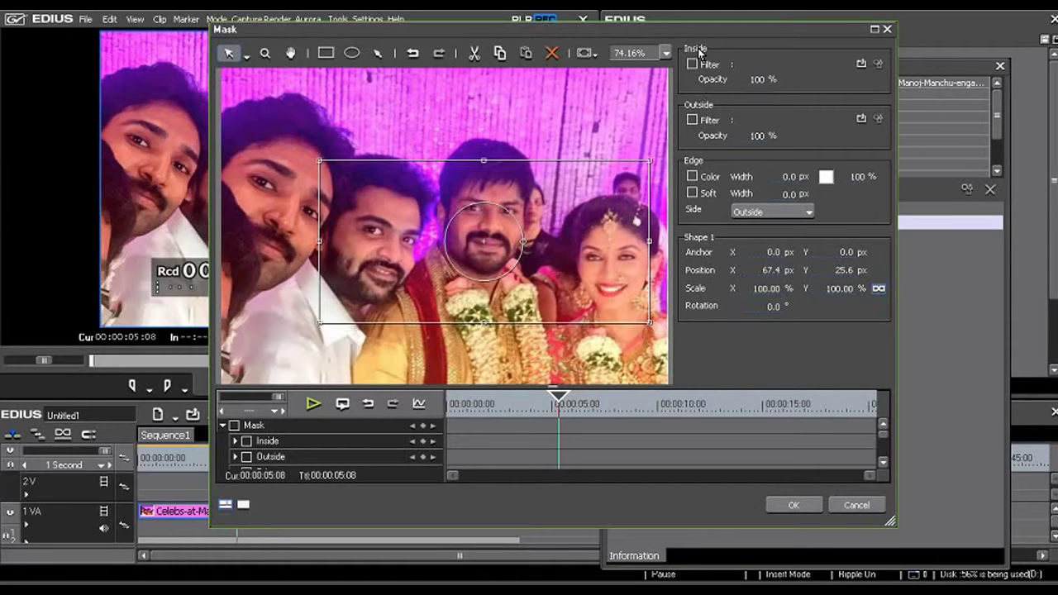
# - Try the mask's inside opacity at 0% and at a partial value, and return it to 100%
pyautogui.doubleClick(759, 79)
pyautogui.write('0')
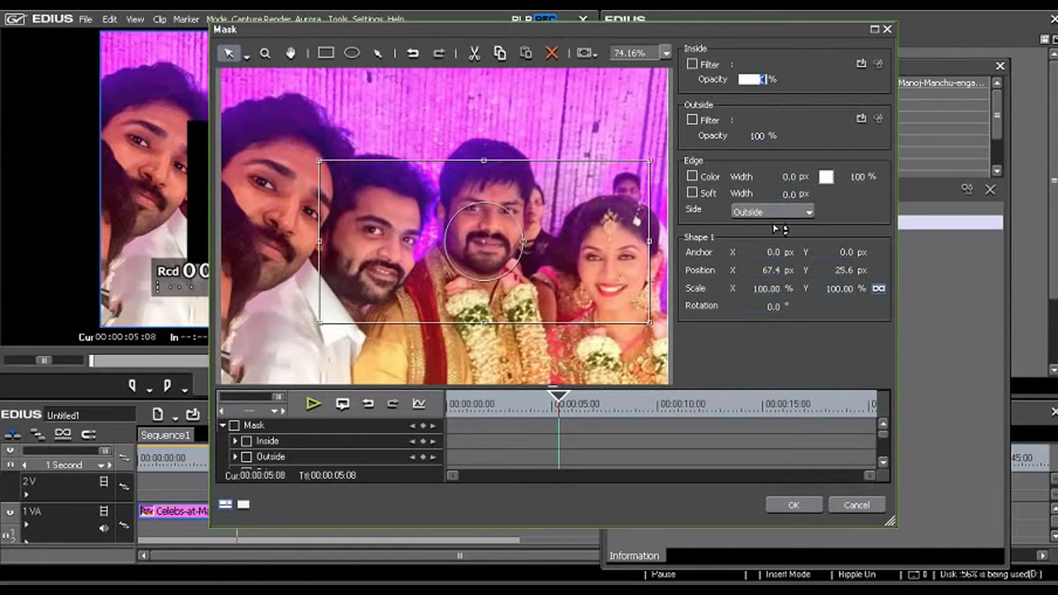
pyautogui.press('Return')
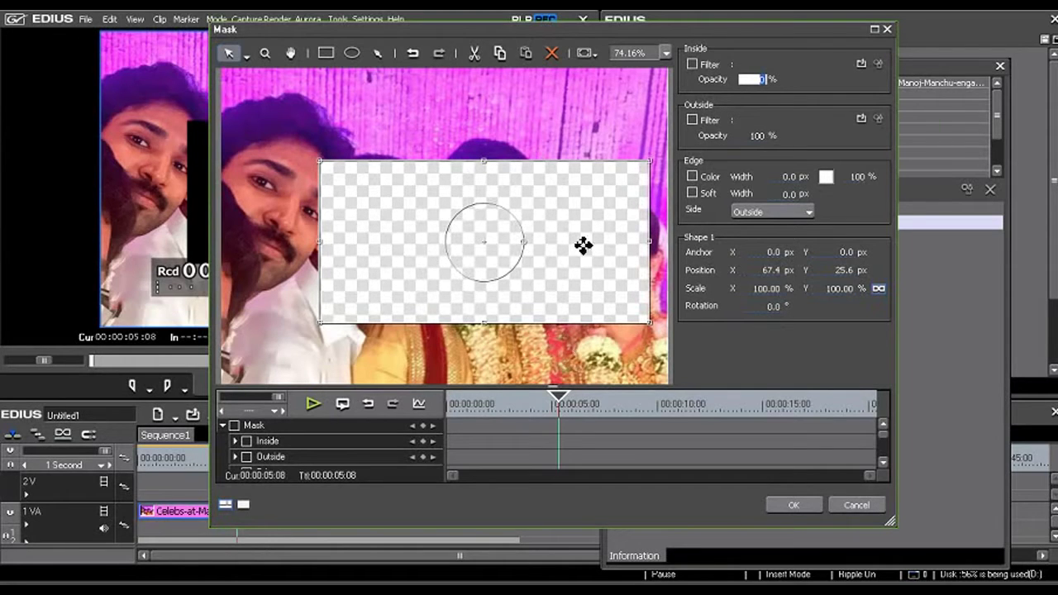
pyautogui.write('50')
pyautogui.press('Return')
pyautogui.write('0')
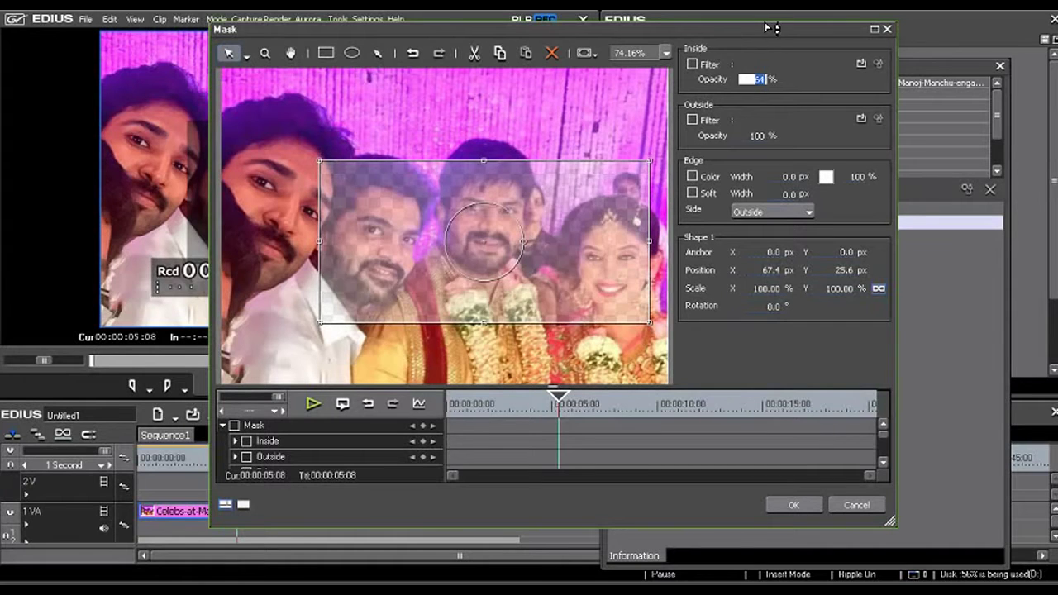
pyautogui.press('Return')
pyautogui.write('100')
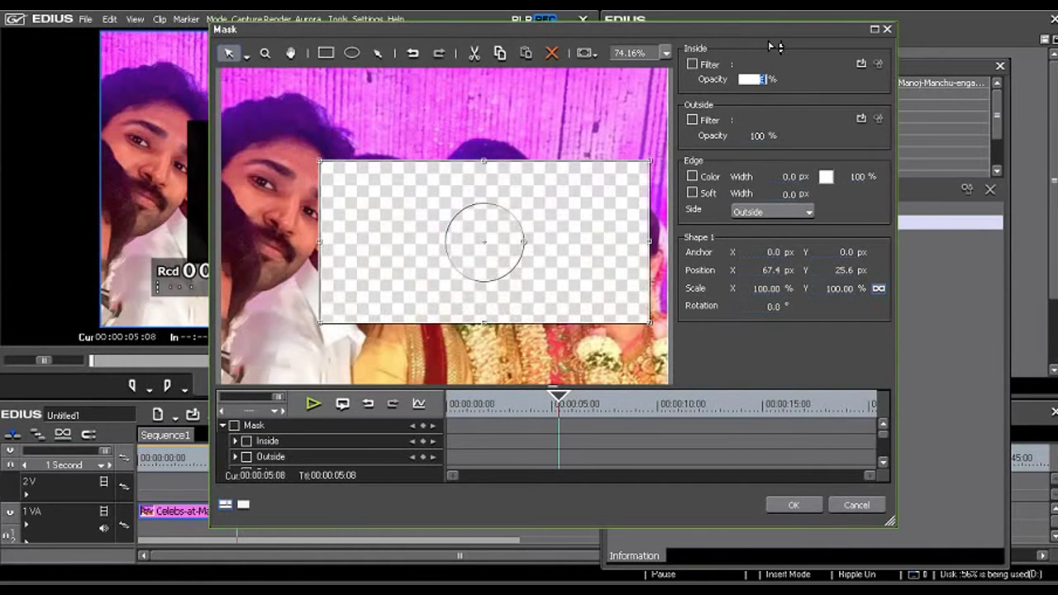
pyautogui.press('Return')
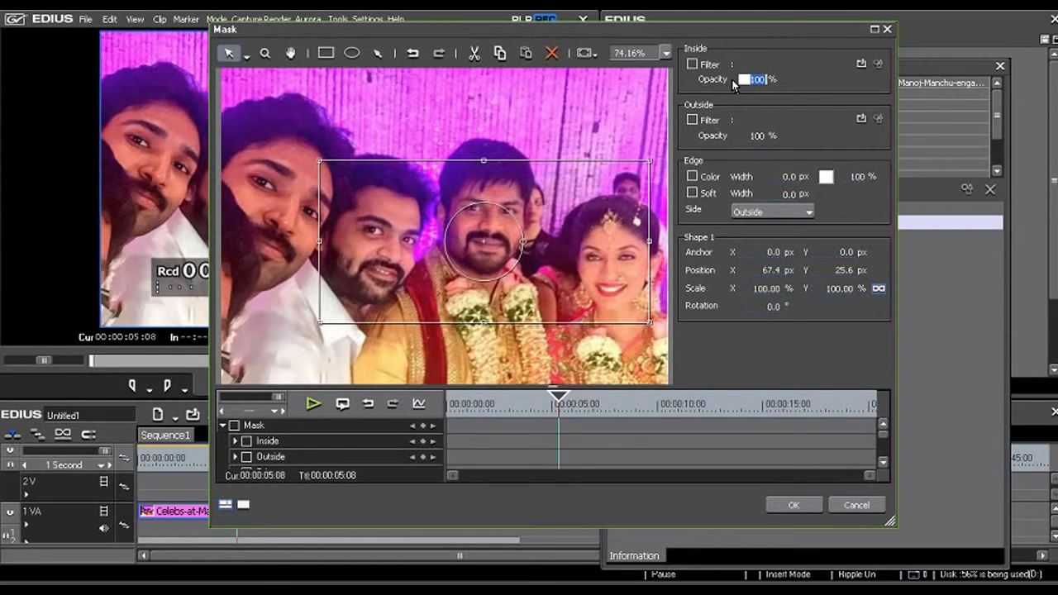
# - Enable the filter for the inside of the mask and choose Pencil Sketch from the video filters
pyautogui.click(693, 64)
pyautogui.click(862, 64)
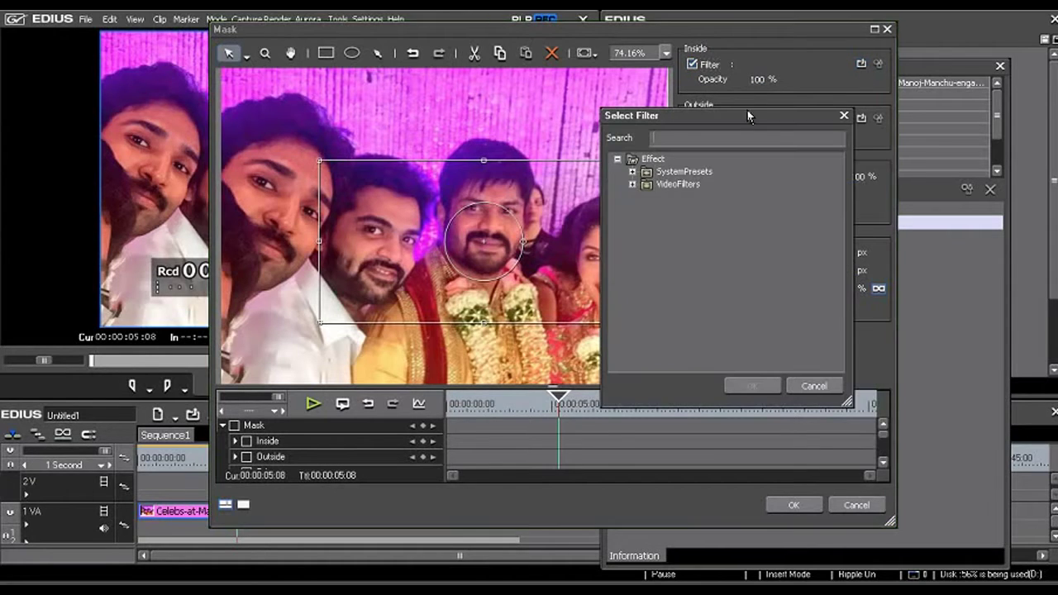
pyautogui.moveTo(735, 118); pyautogui.dragTo(777, 93)
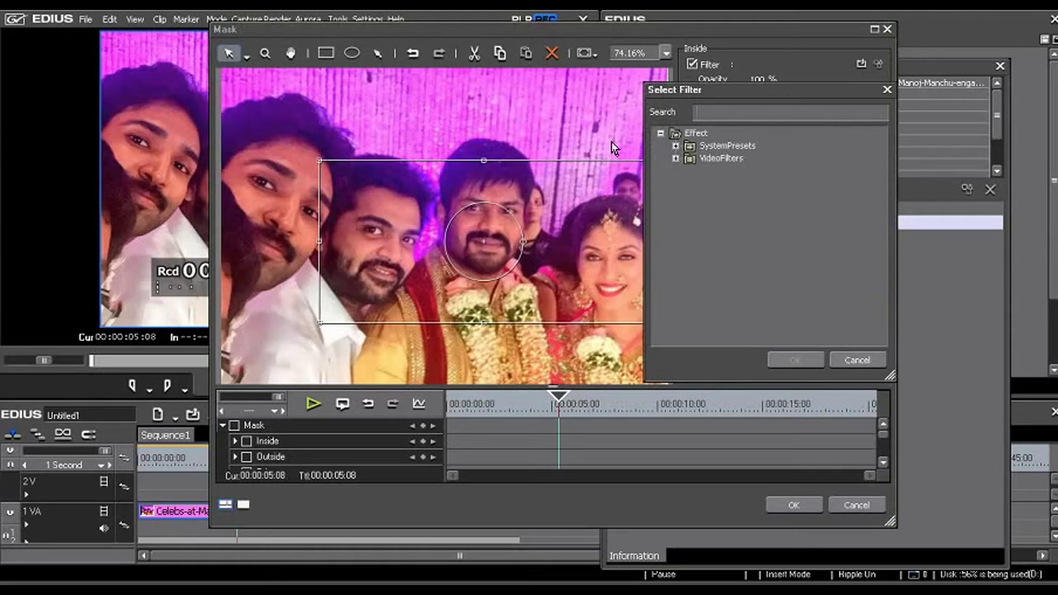
pyautogui.click(678, 161)
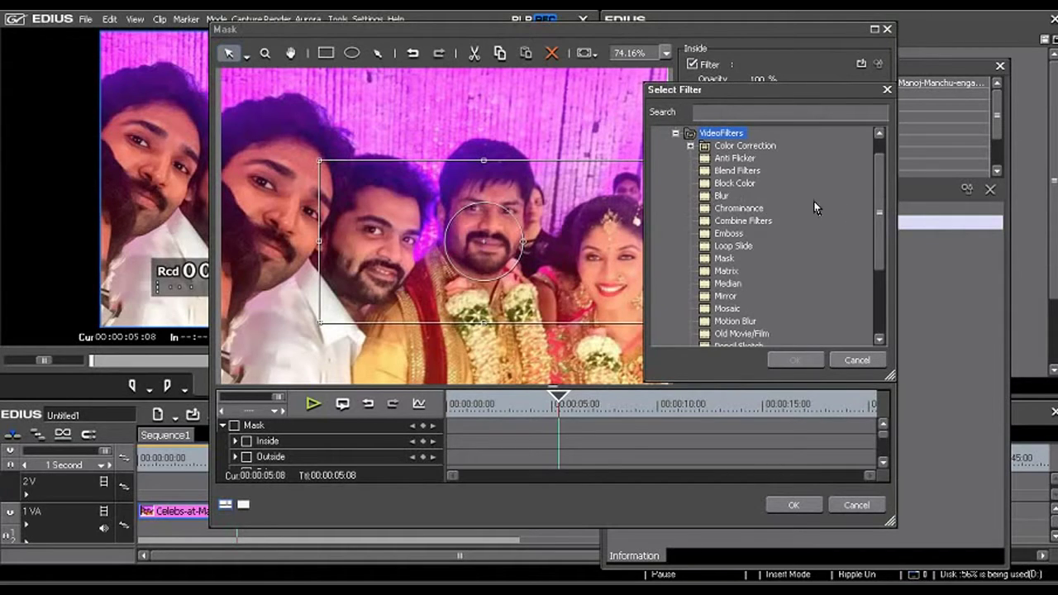
pyautogui.moveTo(877, 220); pyautogui.dragTo(888, 256)
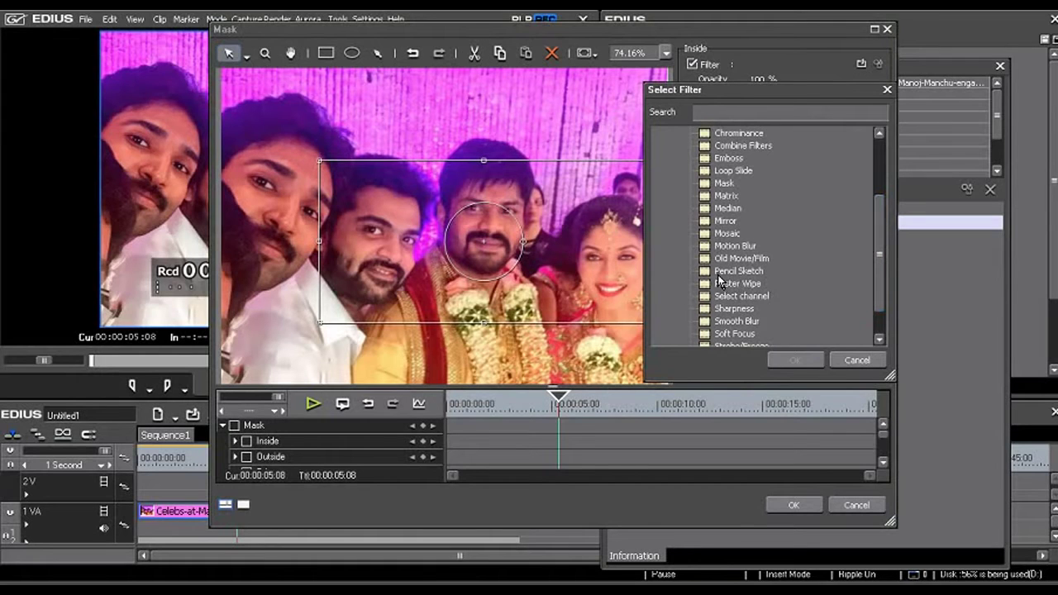
pyautogui.click(784, 360)
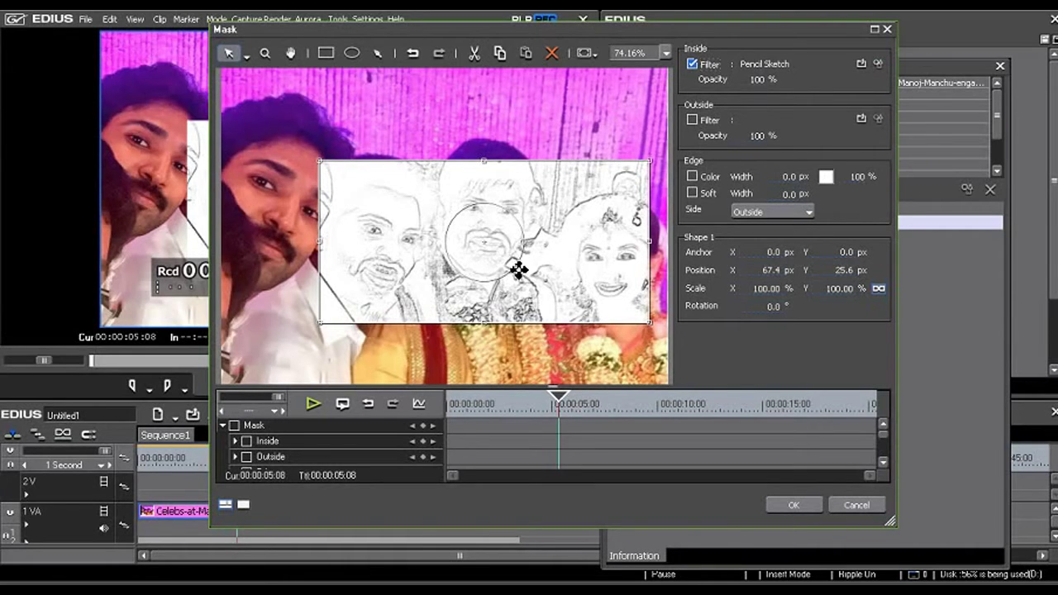
# - Try raising the inside Pencil Sketch filter's intensity to about 150 and cancel the change
pyautogui.click(879, 65)
pyautogui.moveTo(581, 206); pyautogui.dragTo(768, 186)
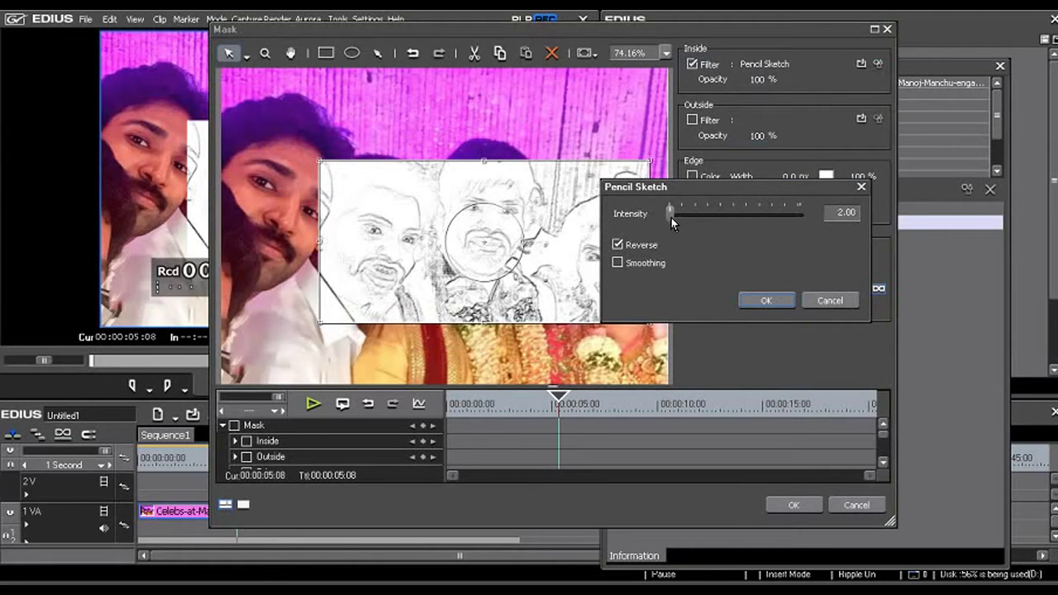
pyautogui.moveTo(671, 218)
pyautogui.mouseDown()
pyautogui.moveTo(736, 215)
pyautogui.moveTo(679, 215)
pyautogui.moveTo(747, 225)
pyautogui.mouseUp()
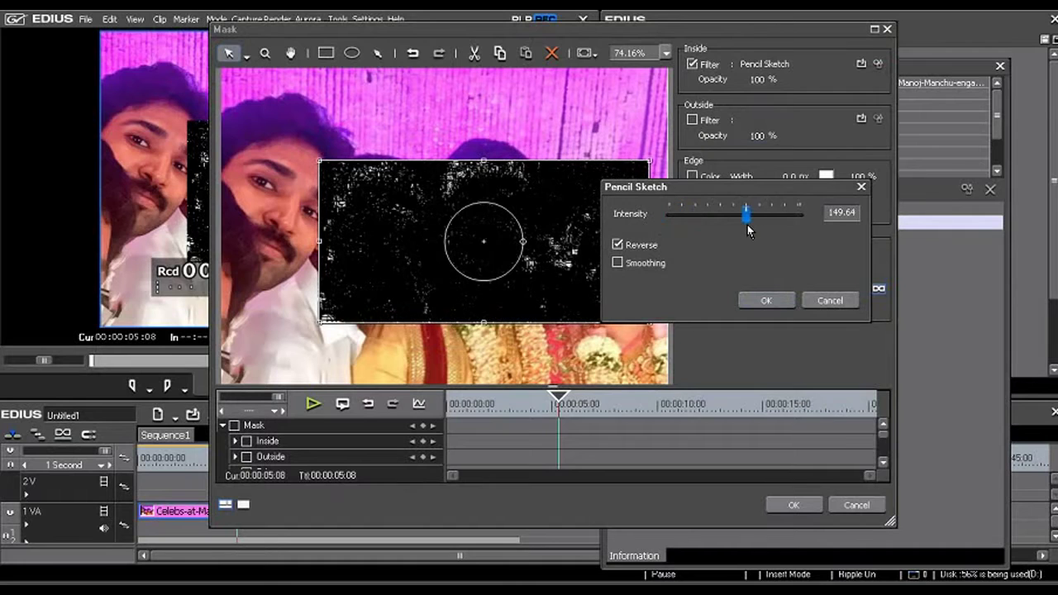
pyautogui.click(825, 301)
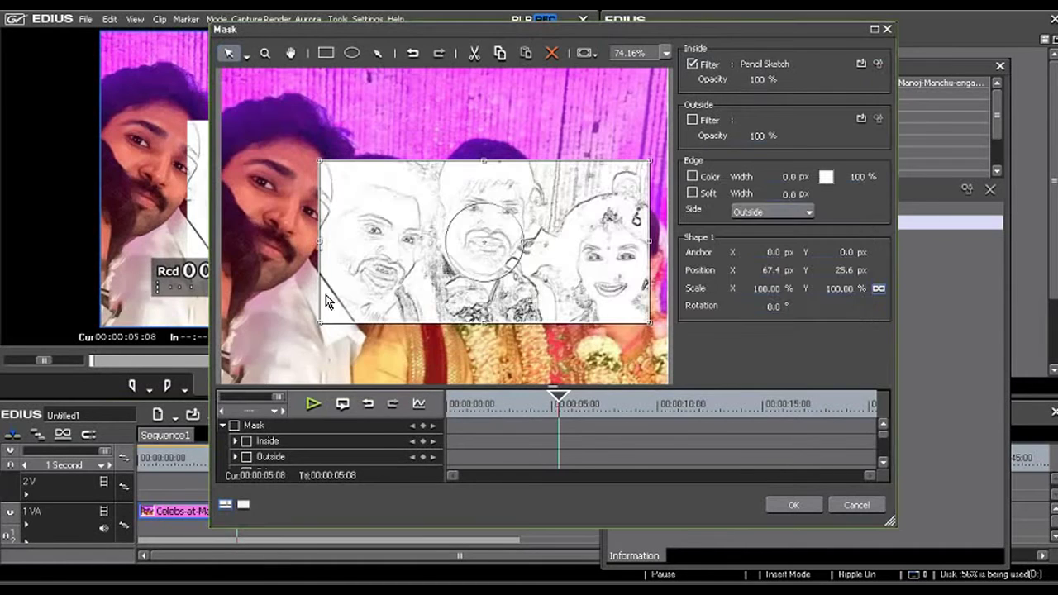
# - Replace the mask's inside filter with Old Movie/Film from the video filters
pyautogui.click(862, 65)
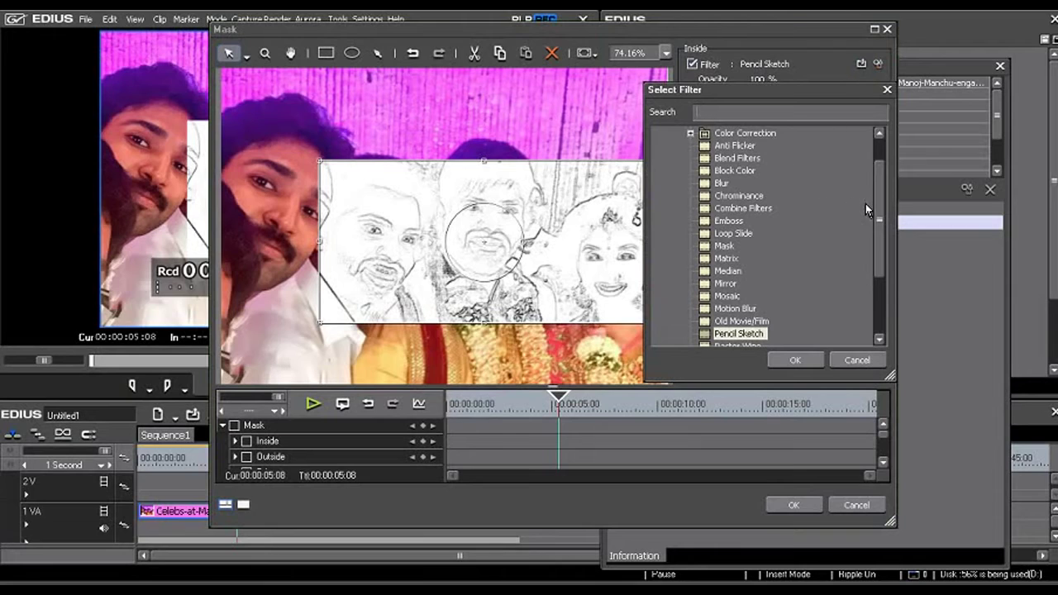
pyautogui.moveTo(881, 200); pyautogui.dragTo(882, 192)
pyautogui.moveTo(882, 190); pyautogui.dragTo(886, 226)
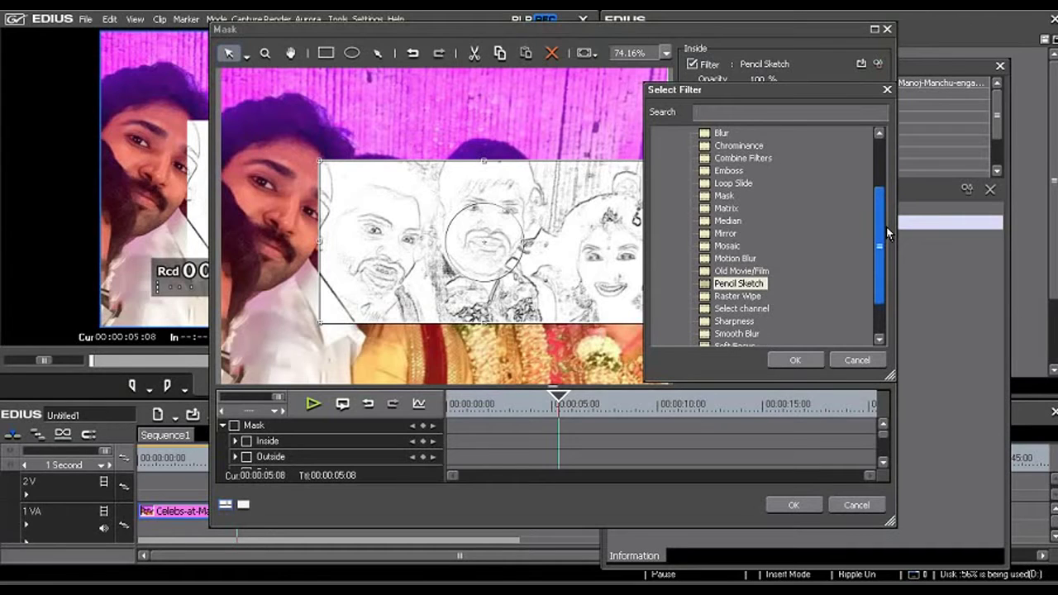
pyautogui.click(748, 273)
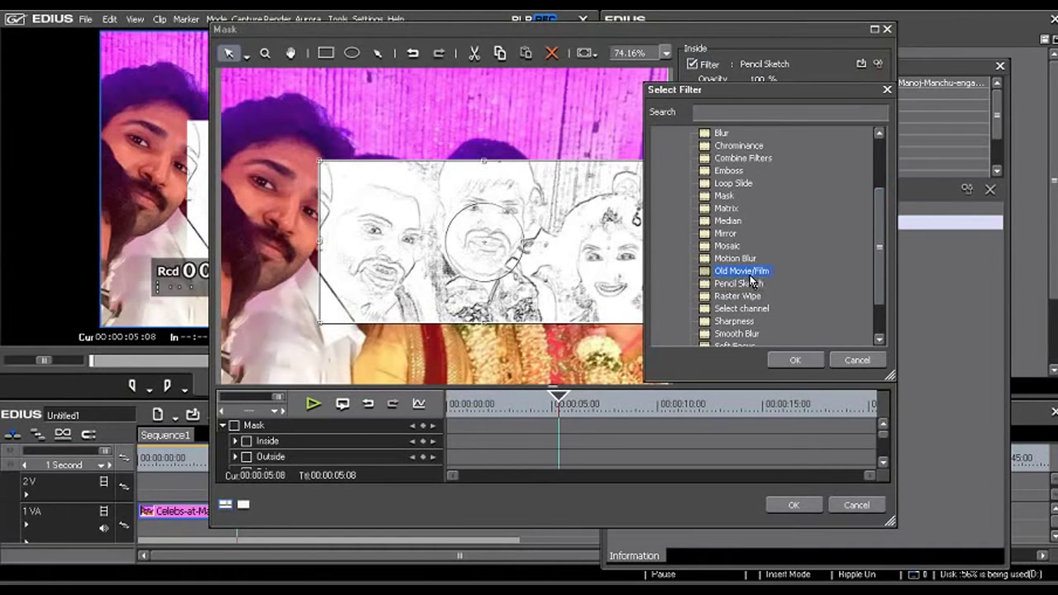
pyautogui.click(804, 360)
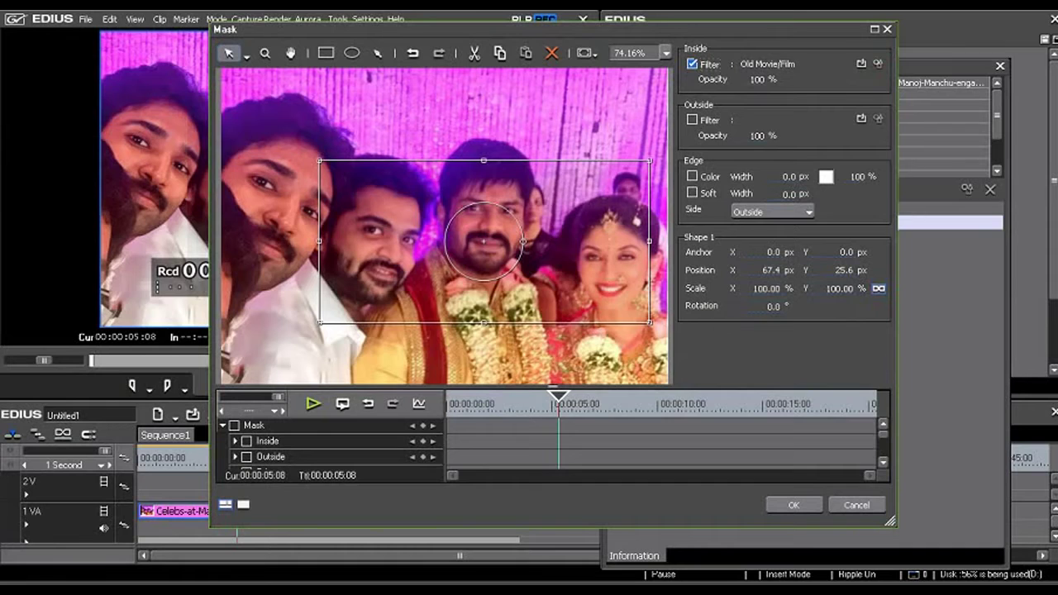
# - Try Old Movie/Film settings of hair ratio 38, frame jitter offset 100 and flicker amplitude 73, and cancel the changes
pyautogui.click(878, 64)
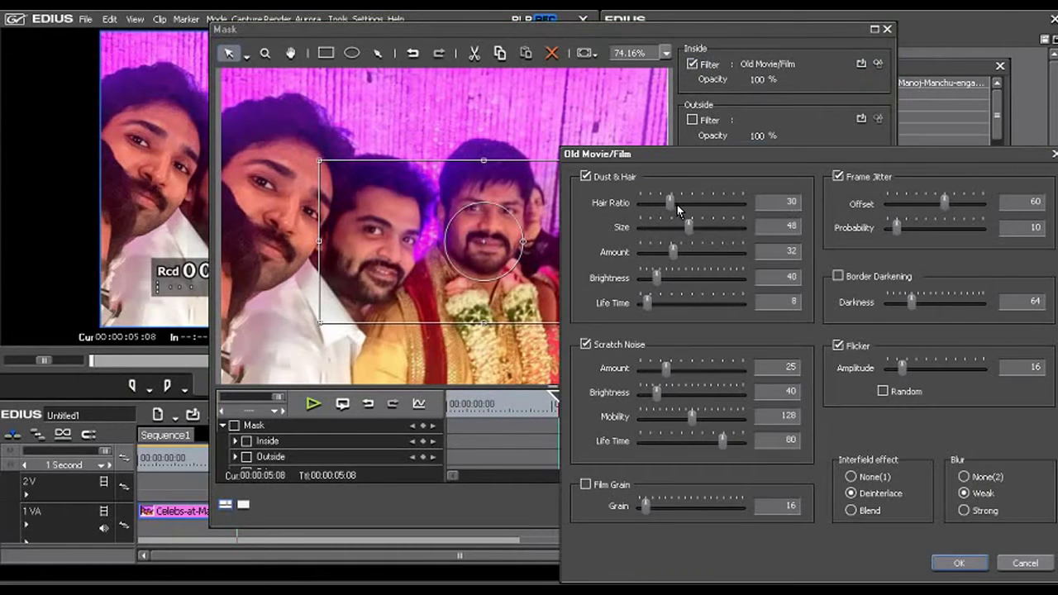
pyautogui.moveTo(676, 207); pyautogui.dragTo(681, 229)
pyautogui.moveTo(945, 205); pyautogui.dragTo(986, 206)
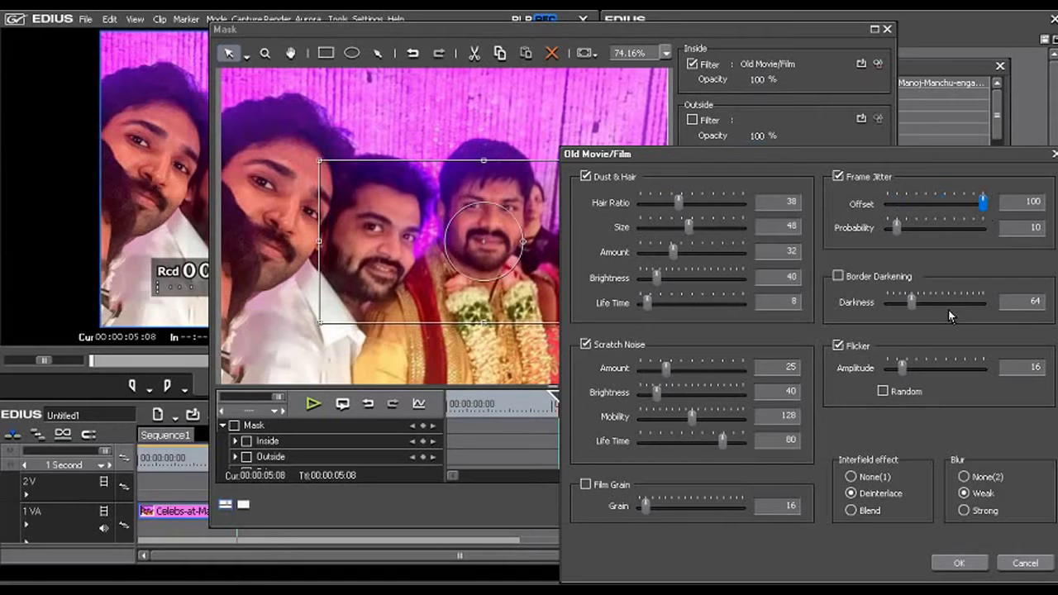
pyautogui.moveTo(903, 376); pyautogui.dragTo(955, 379)
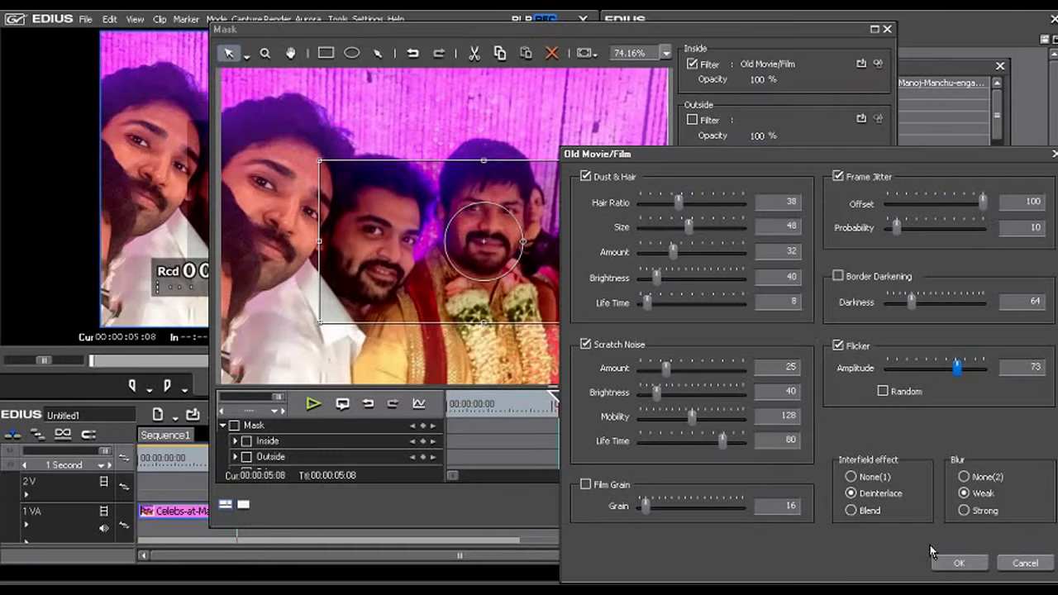
pyautogui.click(1025, 563)
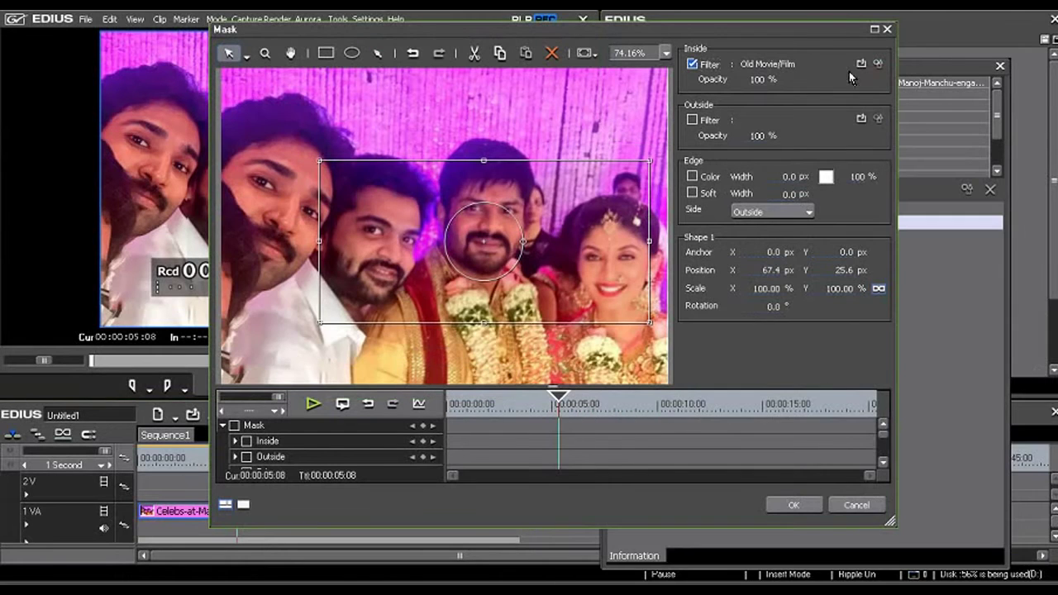
# - Switch the mask's inside filter to Loop Slide, apply the mask, and preview the clip up to 00:00:08:23
pyautogui.click(861, 64)
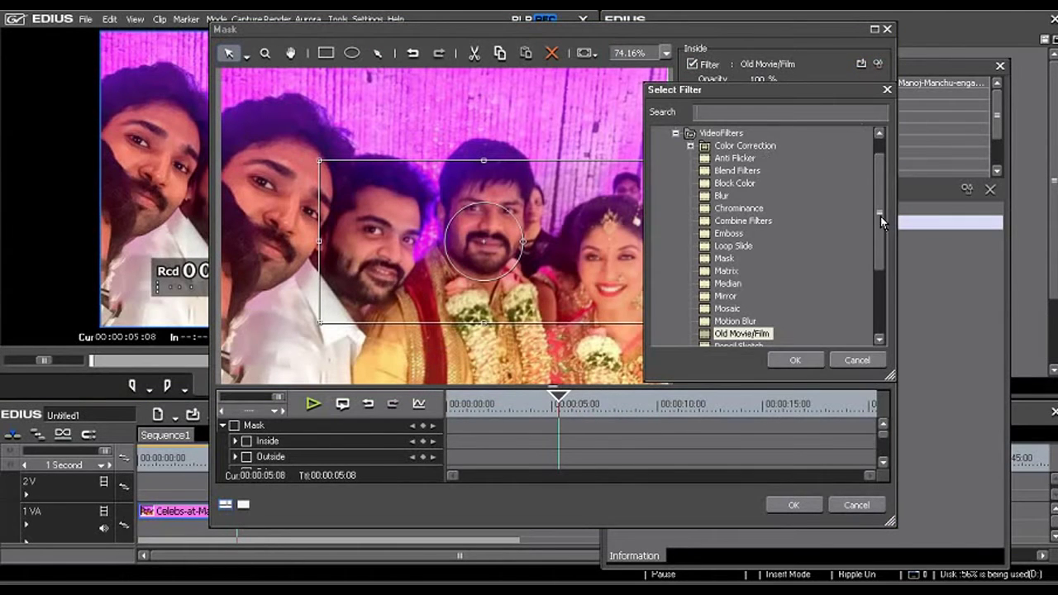
pyautogui.moveTo(880, 217); pyautogui.dragTo(883, 224)
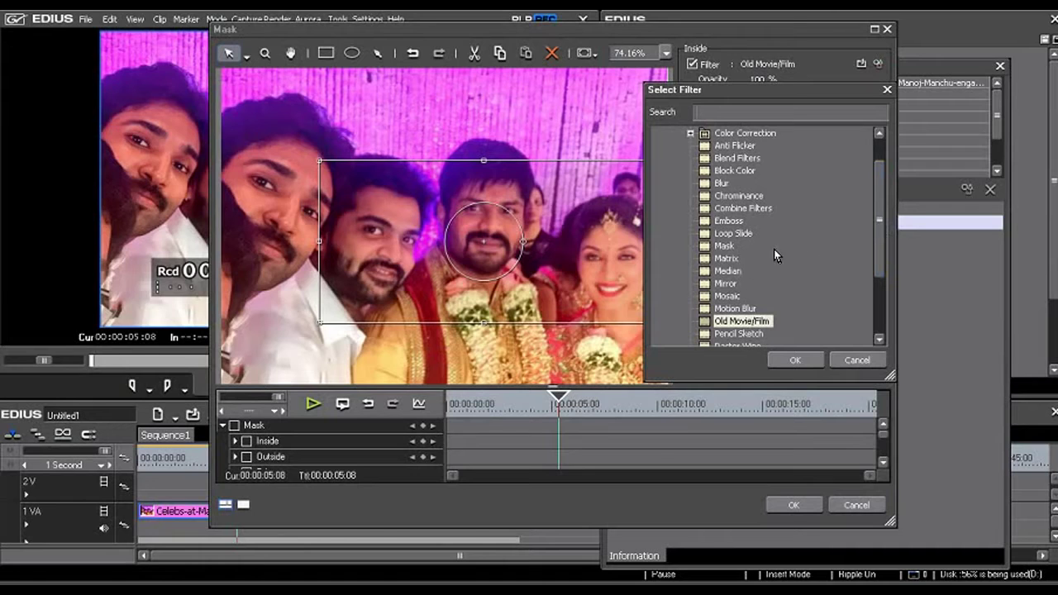
pyautogui.click(735, 233)
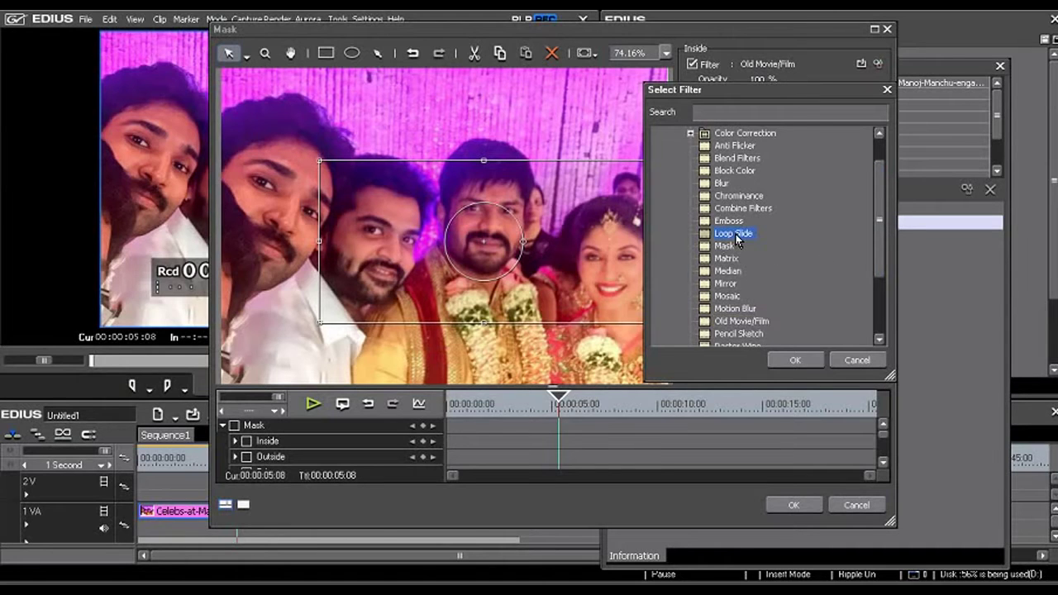
pyautogui.click(800, 359)
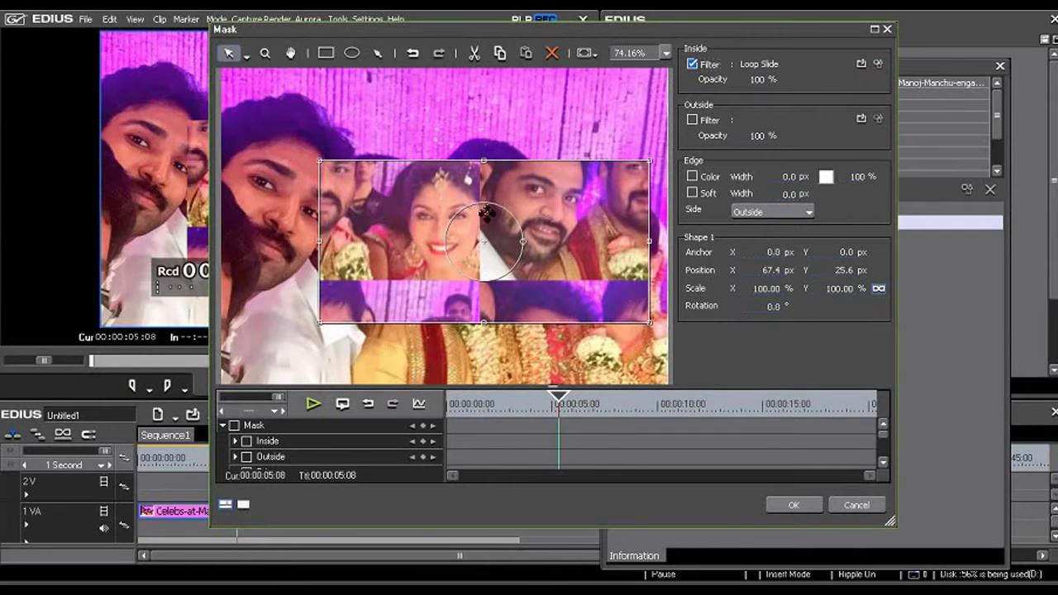
pyautogui.click(792, 505)
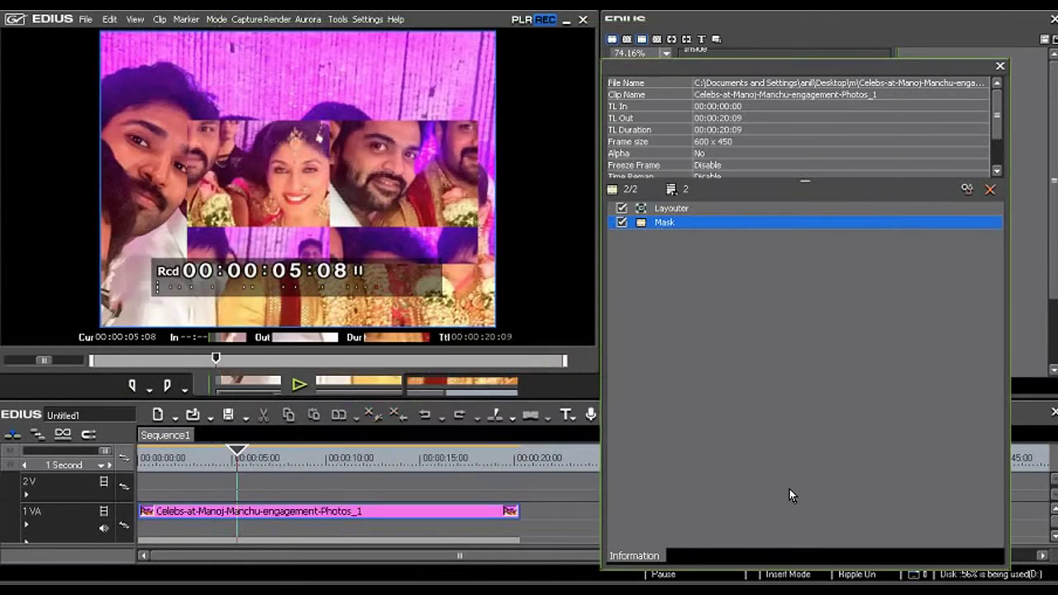
pyautogui.moveTo(233, 461); pyautogui.dragTo(306, 453)
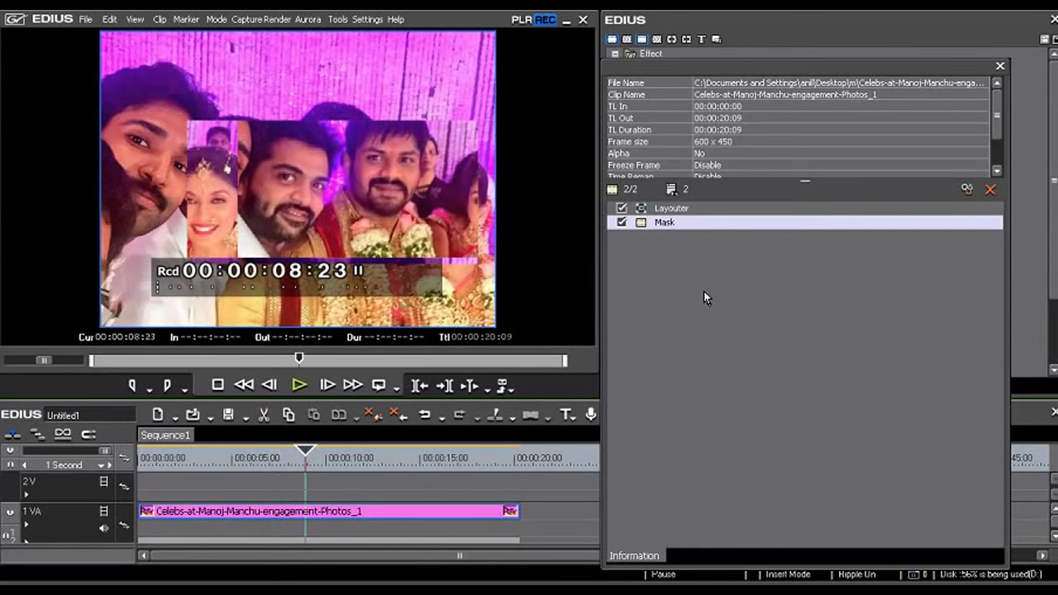
# - Reopen the clip's Mask settings, set Loop Slide's horizontal speed to -899, and preview back to 00:00:02:06
pyautogui.doubleClick(661, 225)
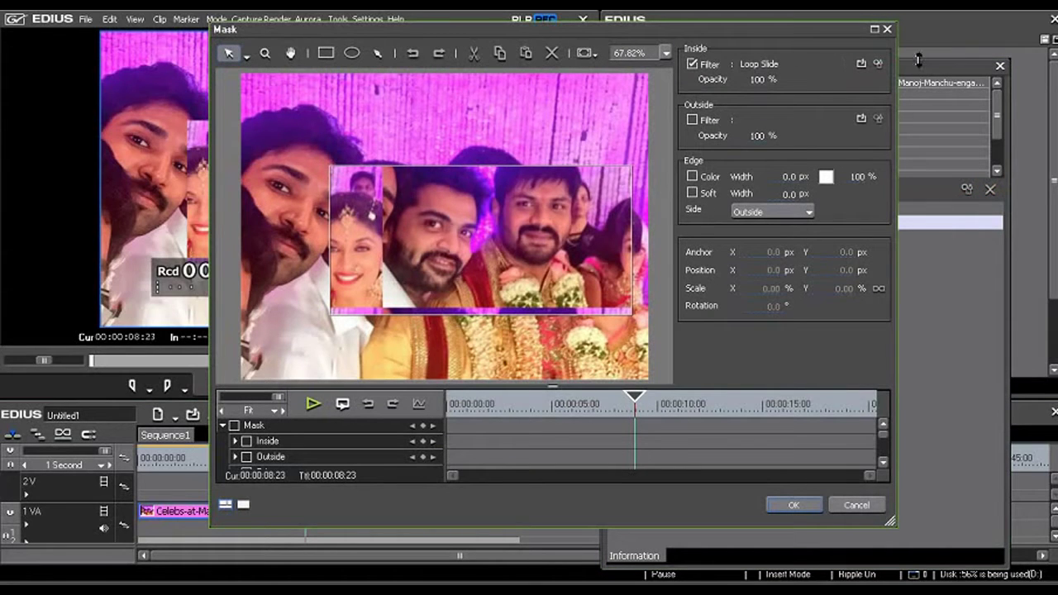
pyautogui.click(879, 64)
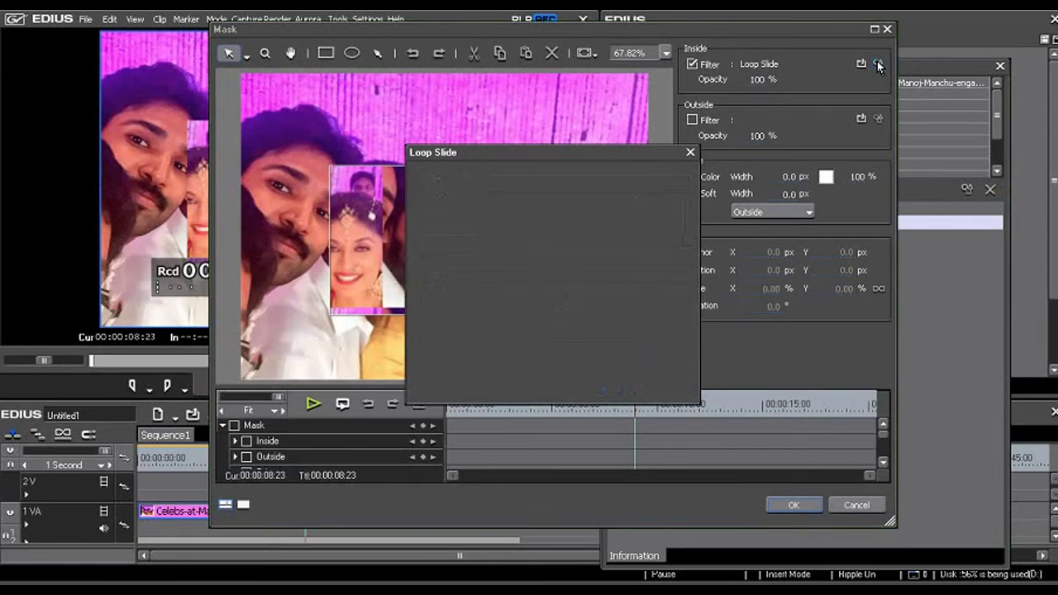
pyautogui.moveTo(614, 148); pyautogui.dragTo(723, 119)
pyautogui.moveTo(671, 166); pyautogui.dragTo(605, 176)
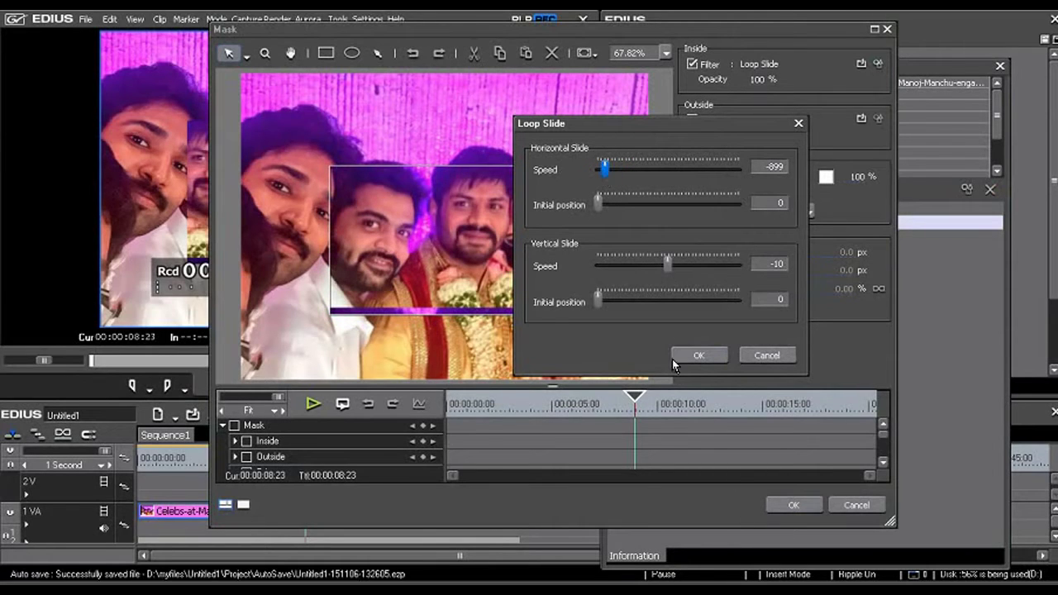
pyautogui.click(685, 356)
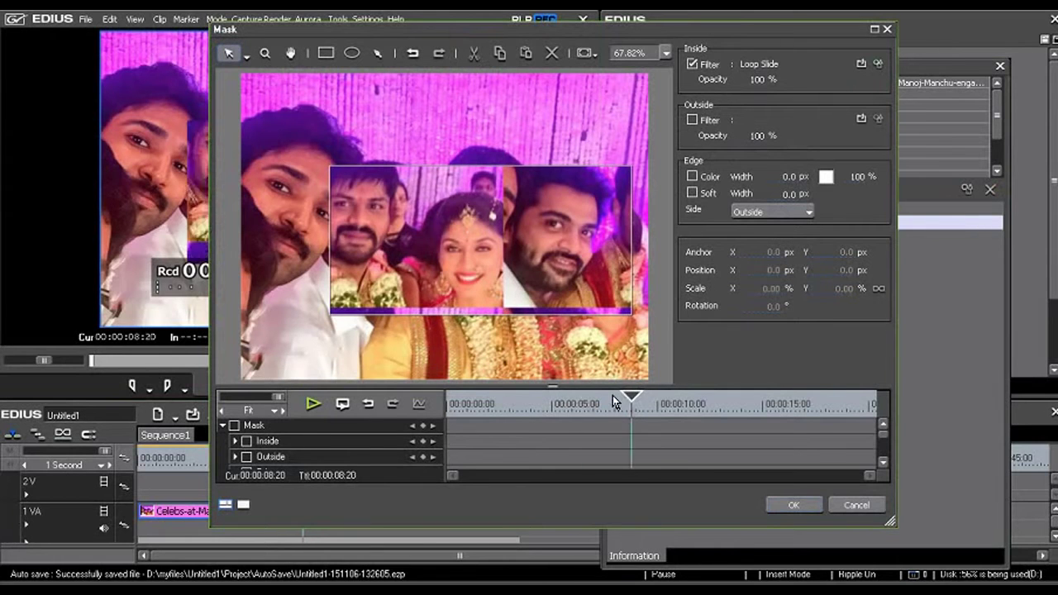
pyautogui.moveTo(613, 395); pyautogui.dragTo(495, 397)
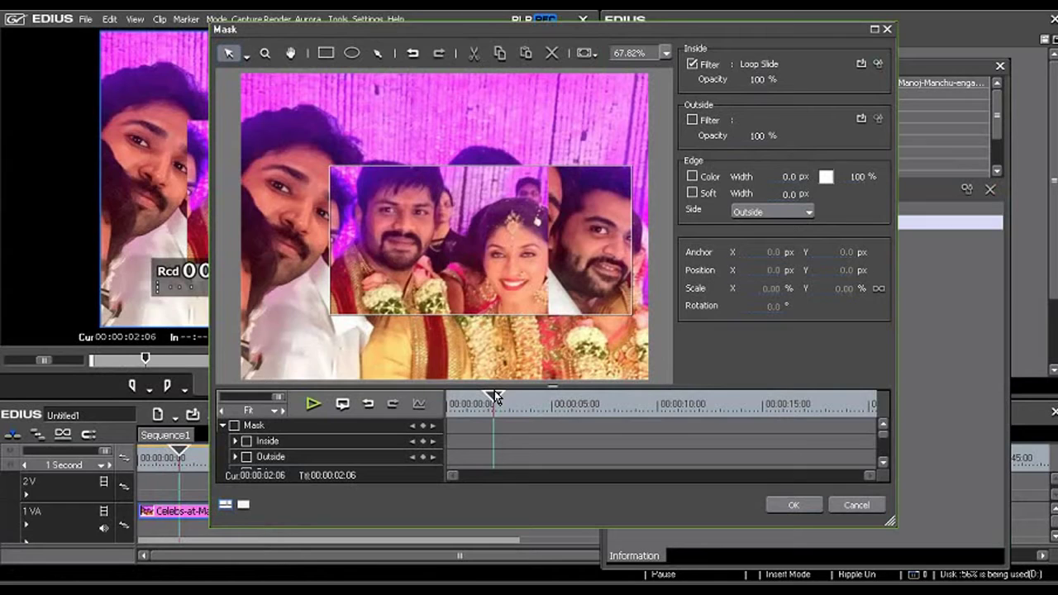
# - Replace the mask's inside filter with Blur from the video filters
pyautogui.click(862, 64)
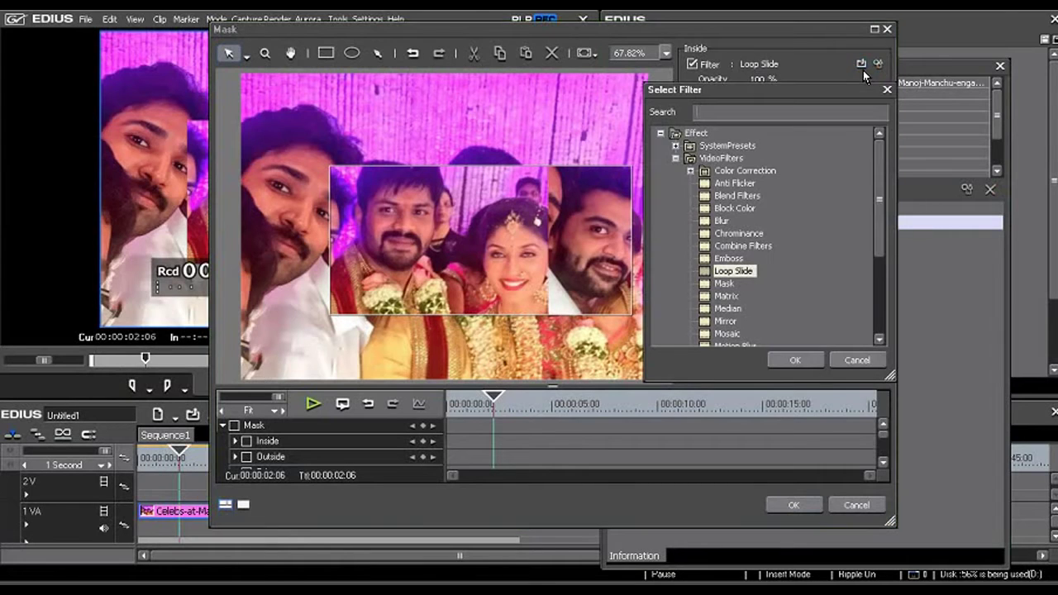
pyautogui.moveTo(879, 186); pyautogui.dragTo(909, 185)
pyautogui.click(712, 223)
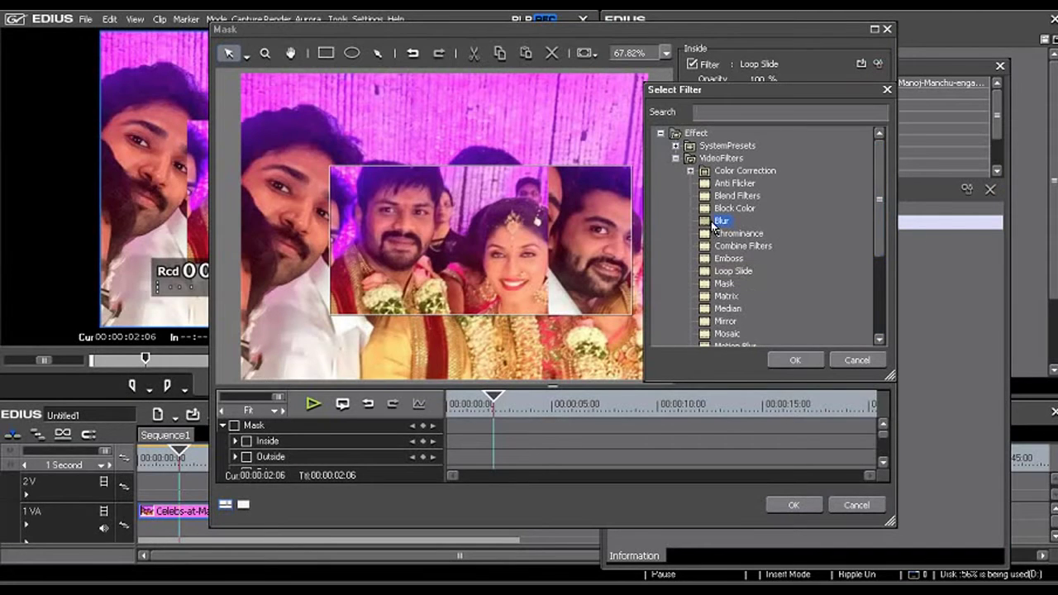
pyautogui.click(779, 359)
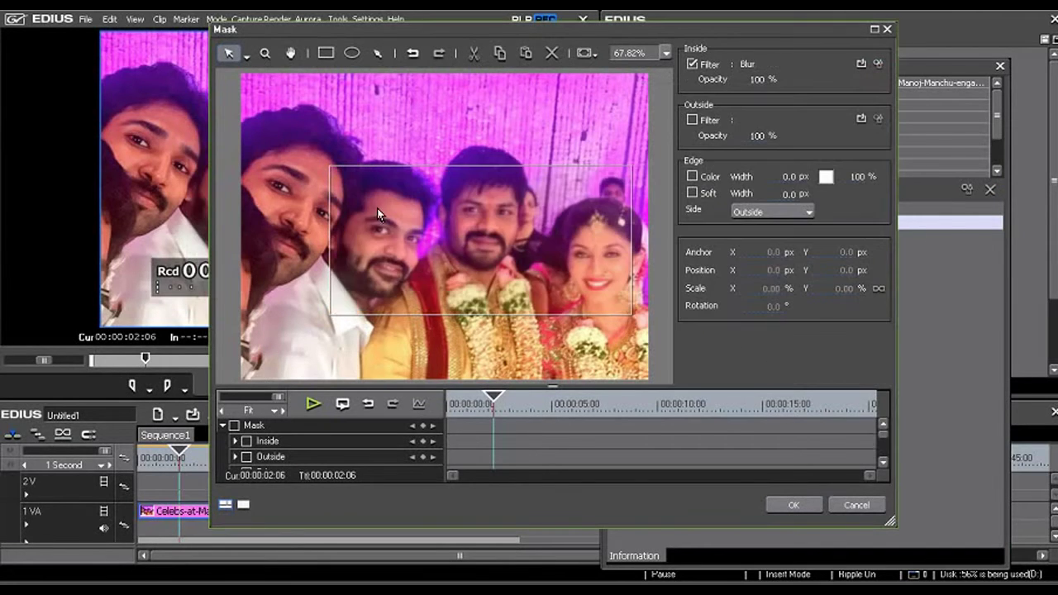
# - Try a larger radius for the inside Blur, cancel the change, and disable the inside filter
pyautogui.click(878, 63)
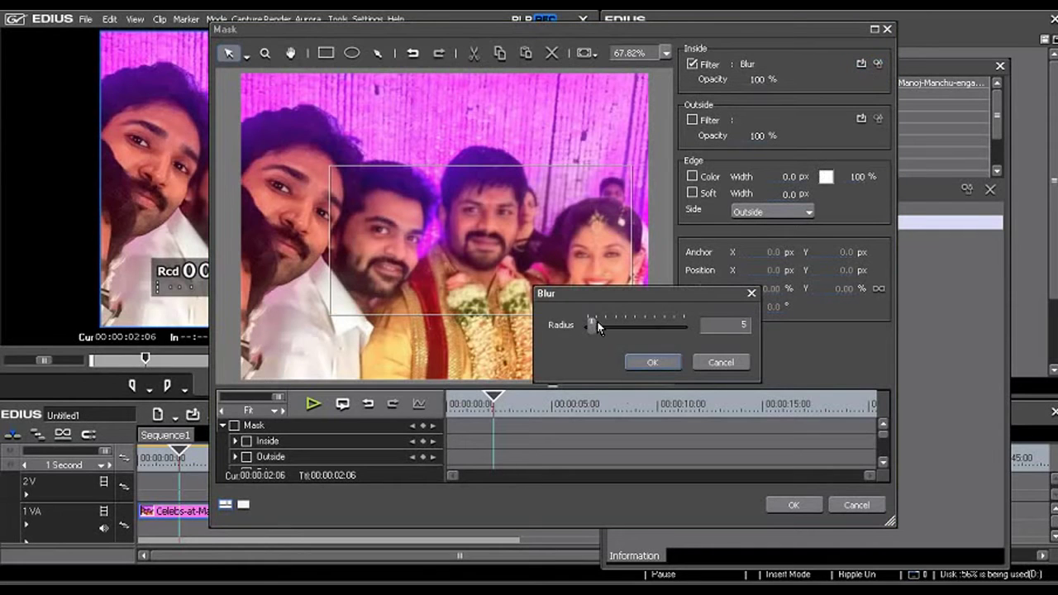
pyautogui.moveTo(595, 325)
pyautogui.mouseDown()
pyautogui.moveTo(667, 326)
pyautogui.moveTo(605, 320)
pyautogui.mouseUp()
pyautogui.click(721, 362)
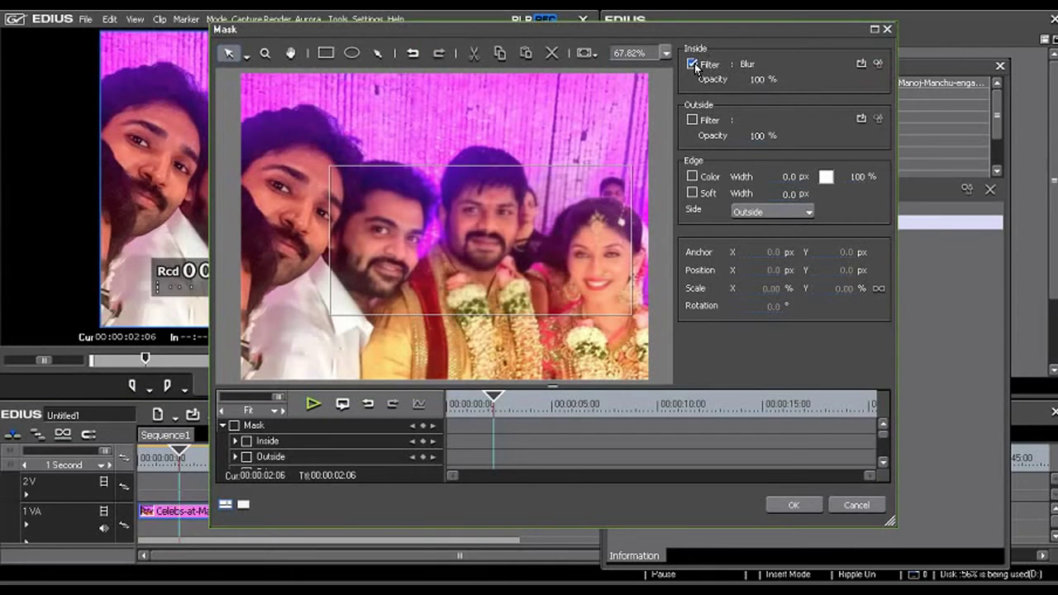
pyautogui.click(693, 64)
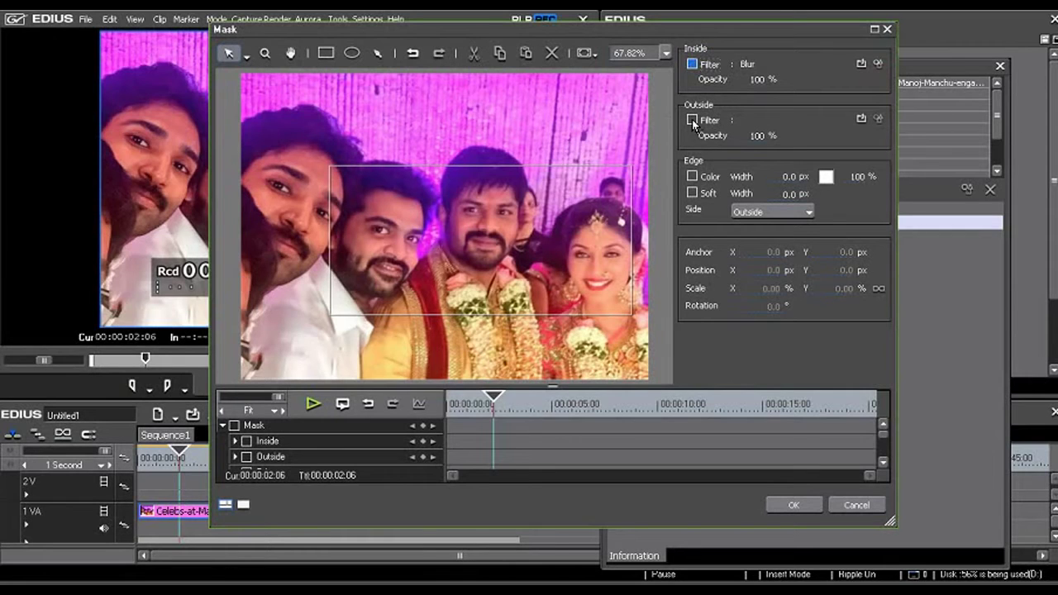
# - Try the mask's outside opacity at 0% and at partial values, and return it to 100%
pyautogui.click(760, 136)
pyautogui.write('0')
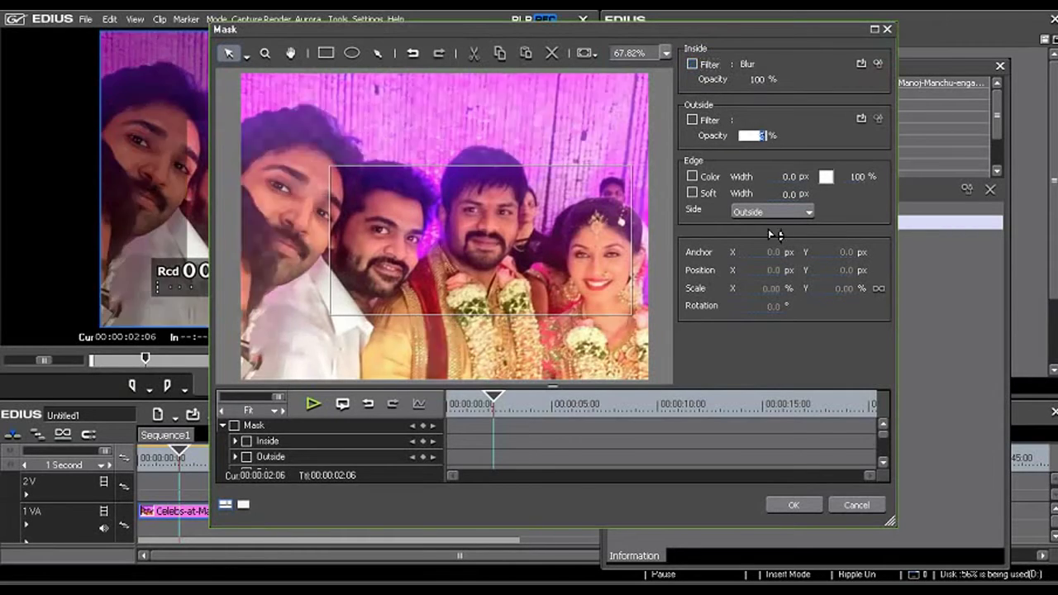
pyautogui.write('50')
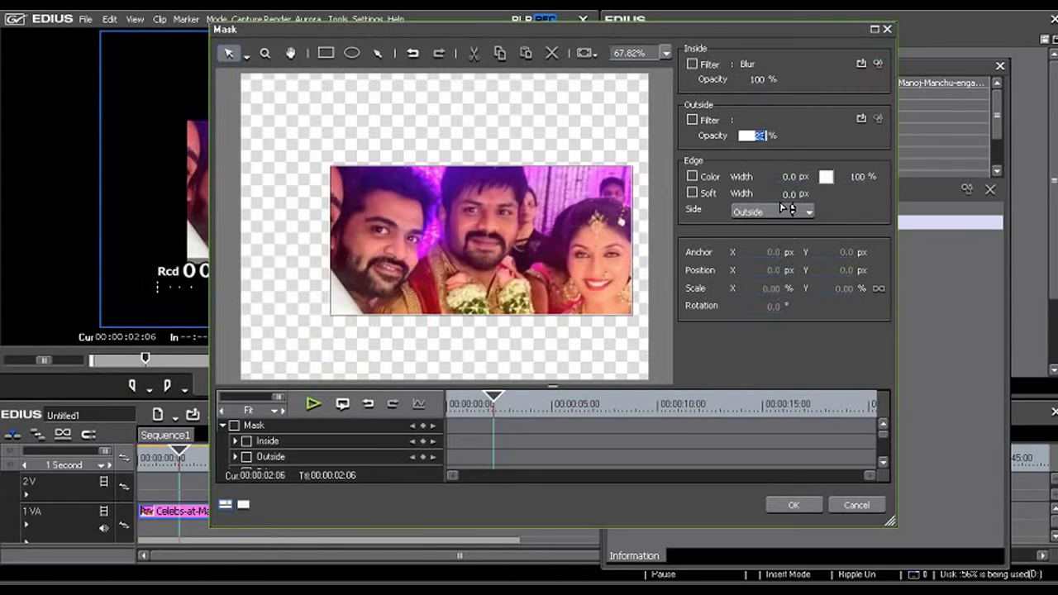
pyautogui.press('Return')
pyautogui.write('100')
pyautogui.press('Return')
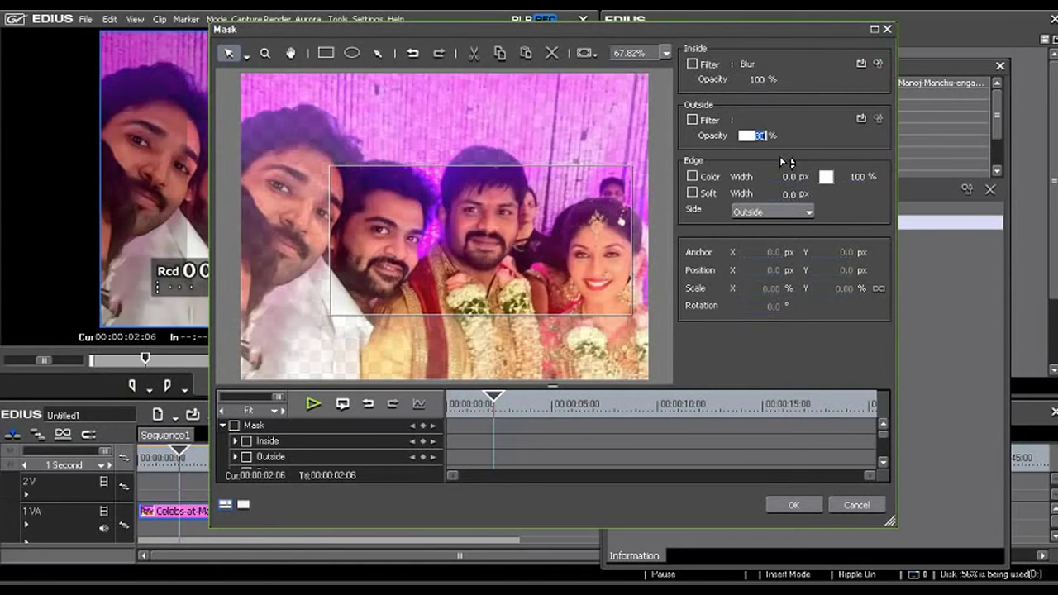
# - Enable the filter for the outside of the mask and choose Color Wheel from the color correction filters
pyautogui.click(693, 120)
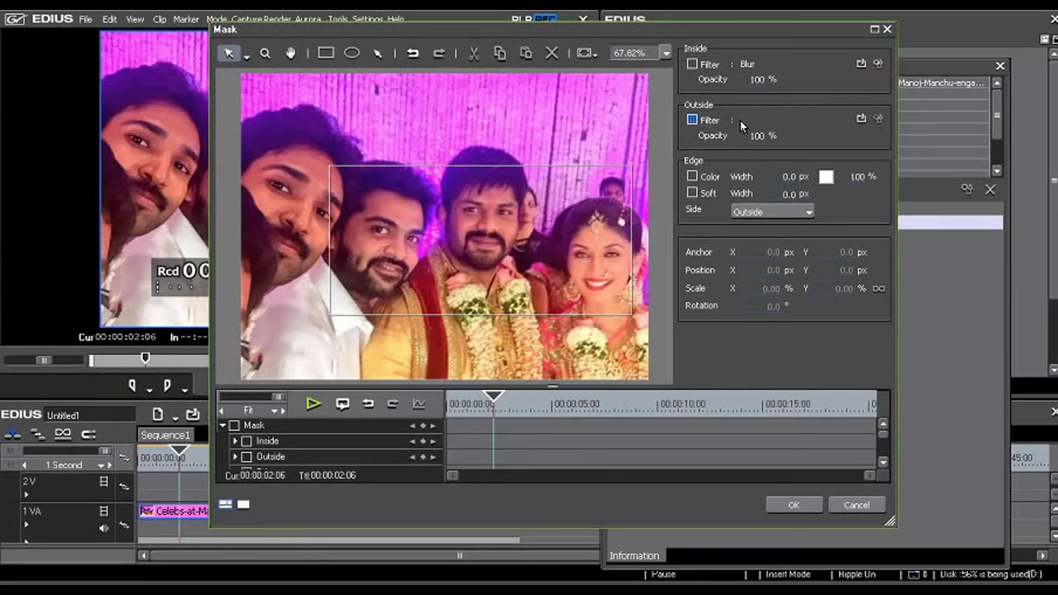
pyautogui.click(860, 119)
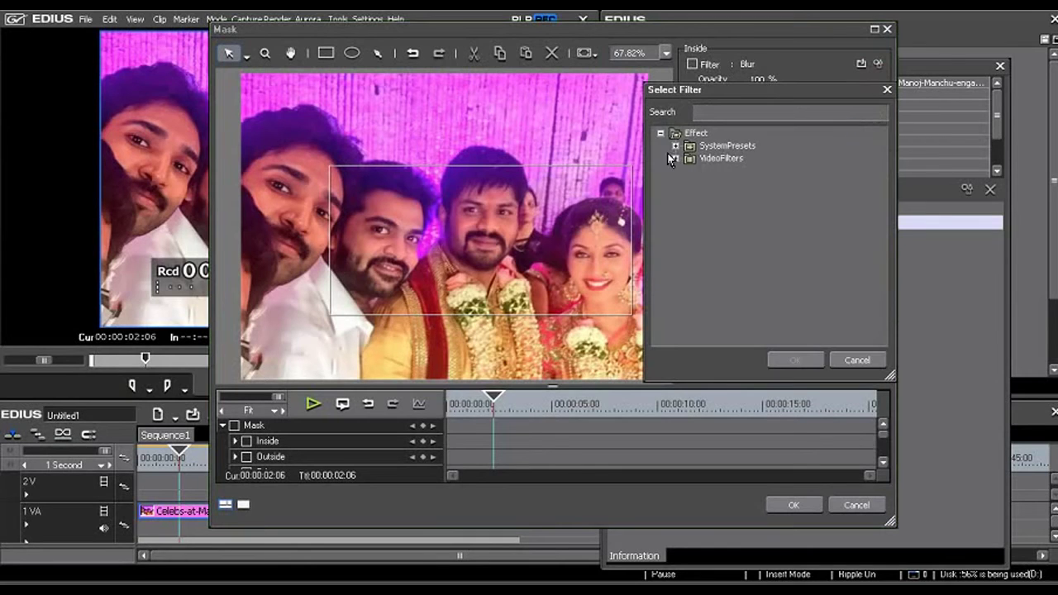
pyautogui.click(676, 158)
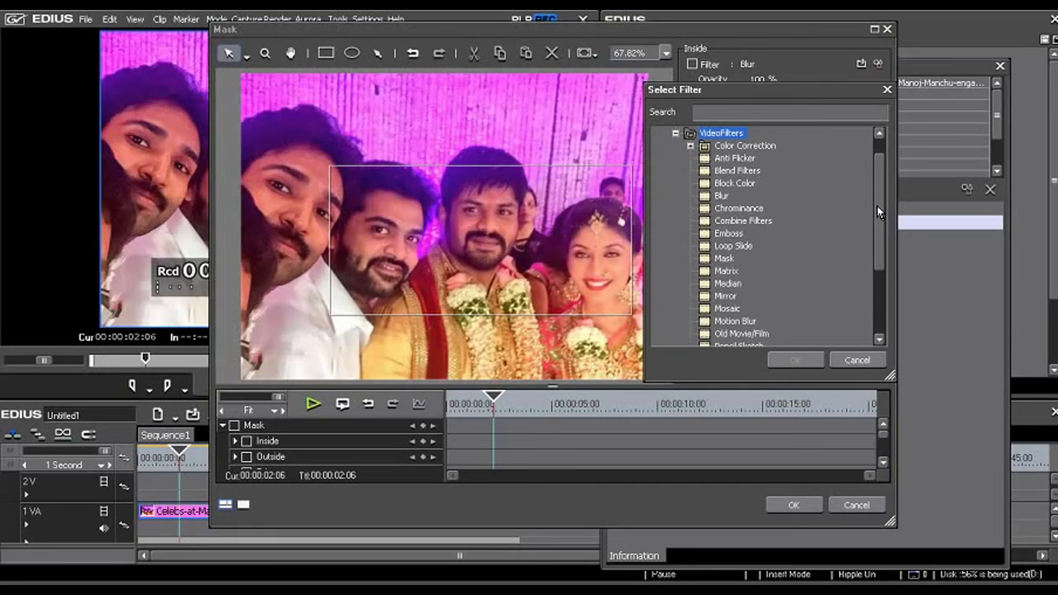
pyautogui.click(690, 146)
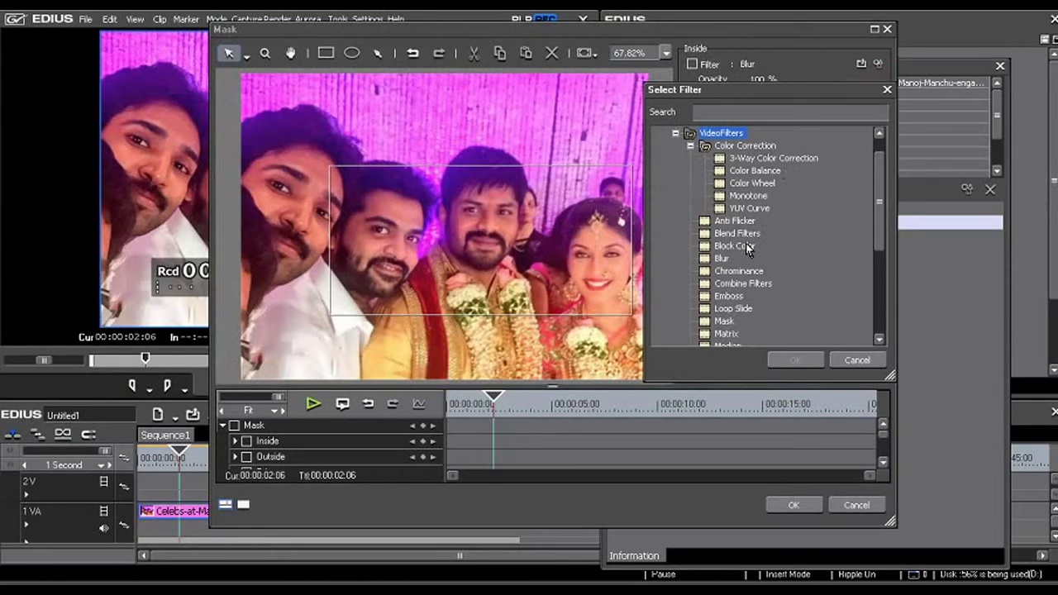
pyautogui.click(721, 185)
pyautogui.click(790, 361)
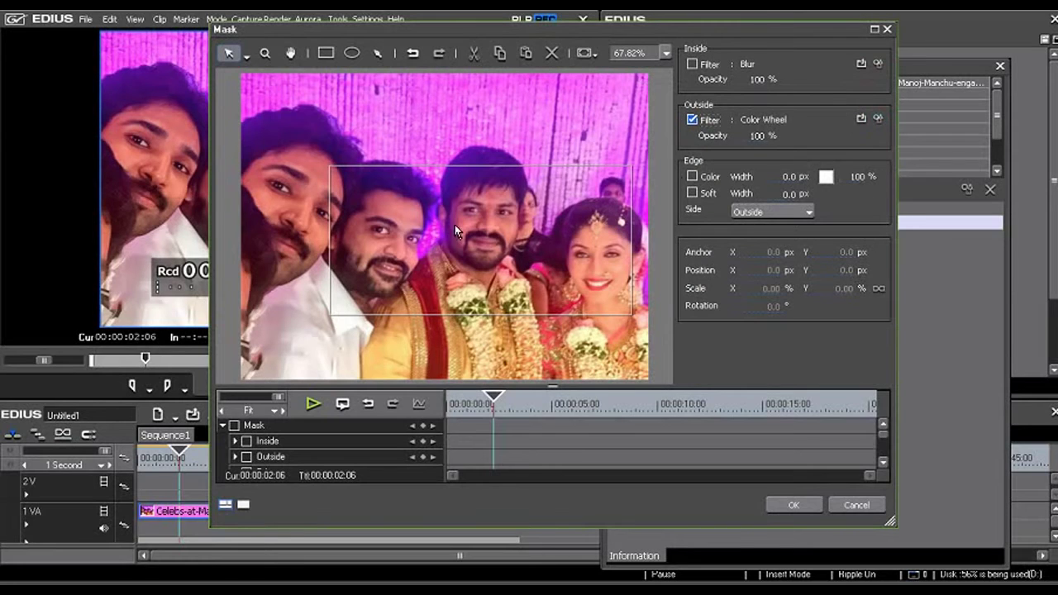
# - Open the disabled inside Blur's settings, try a different radius, and cancel the change
pyautogui.click(881, 63)
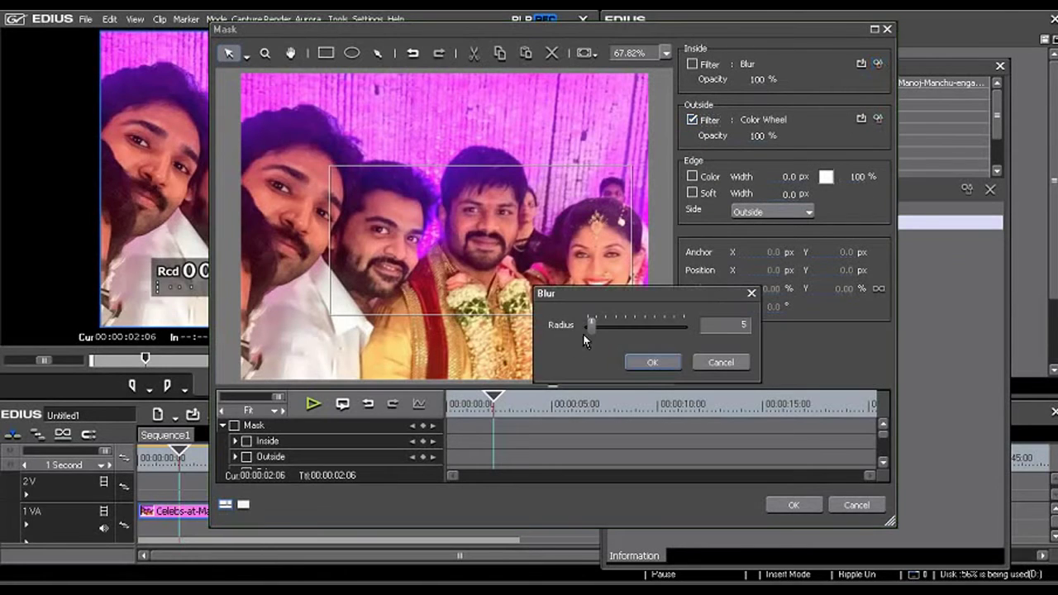
pyautogui.moveTo(593, 327); pyautogui.dragTo(665, 324)
pyautogui.moveTo(731, 327); pyautogui.dragTo(647, 327)
pyautogui.click(719, 361)
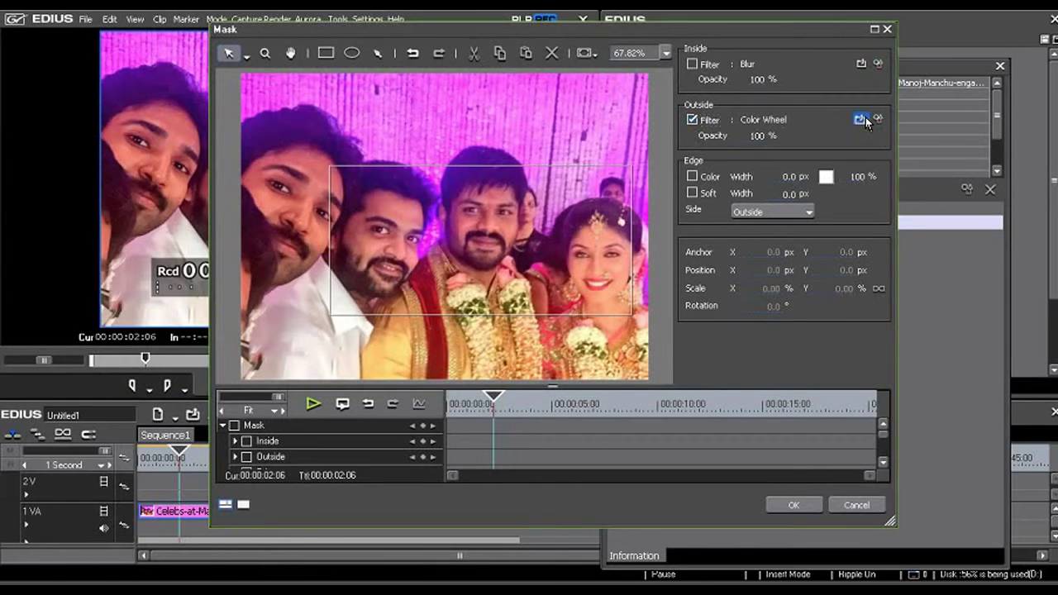
# - Replace the filter for the outside of the mask with Blur
pyautogui.click(861, 118)
pyautogui.click(716, 283)
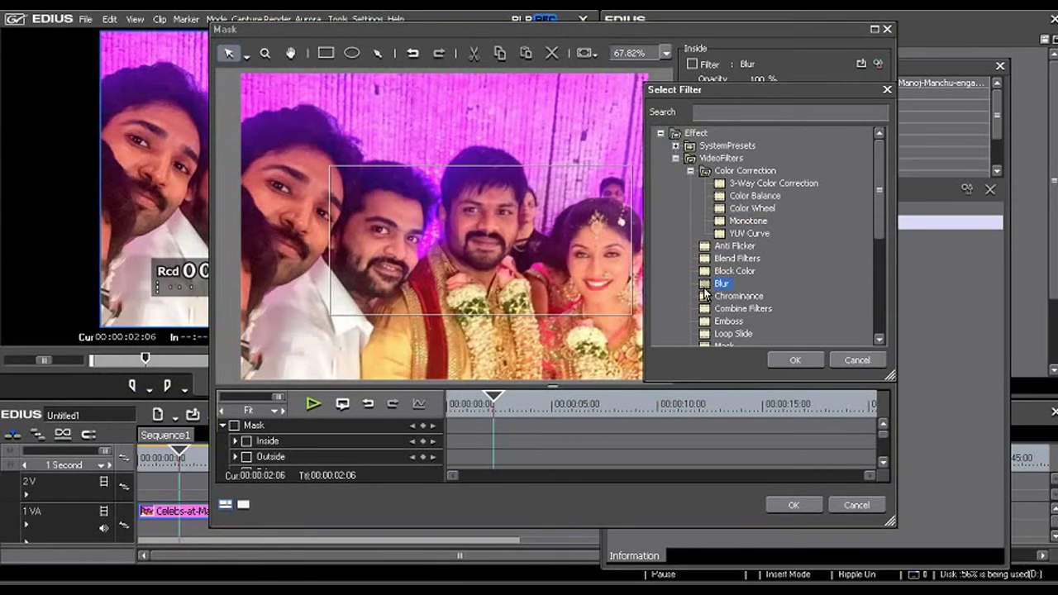
pyautogui.click(777, 364)
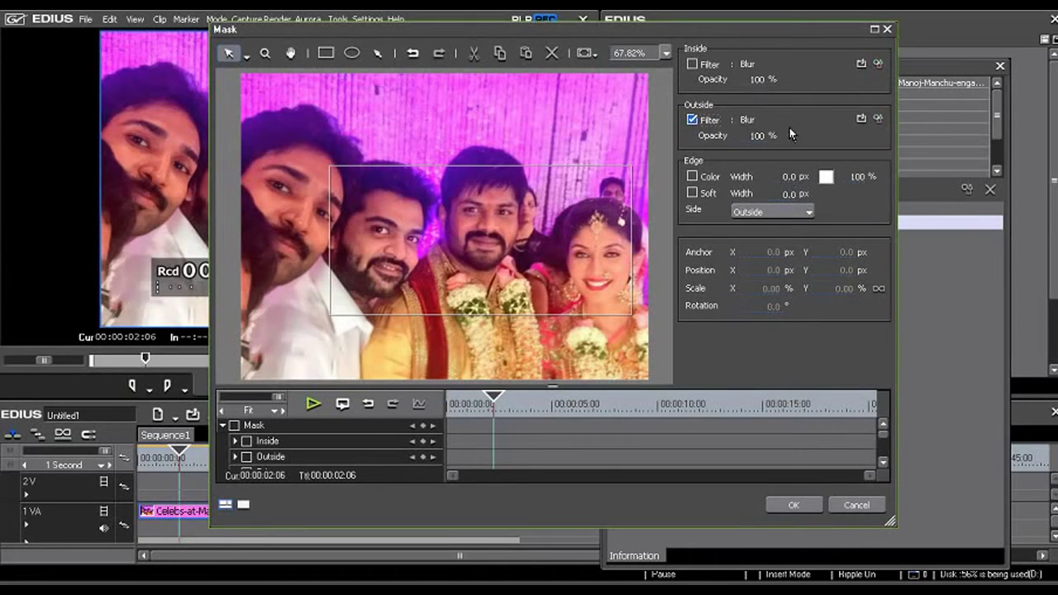
# - Try a radius of 41 for the outside Blur, cancel the change, and disable the outside filter
pyautogui.click(878, 120)
pyautogui.moveTo(608, 333)
pyautogui.mouseDown()
pyautogui.moveTo(637, 328)
pyautogui.moveTo(627, 331)
pyautogui.mouseUp()
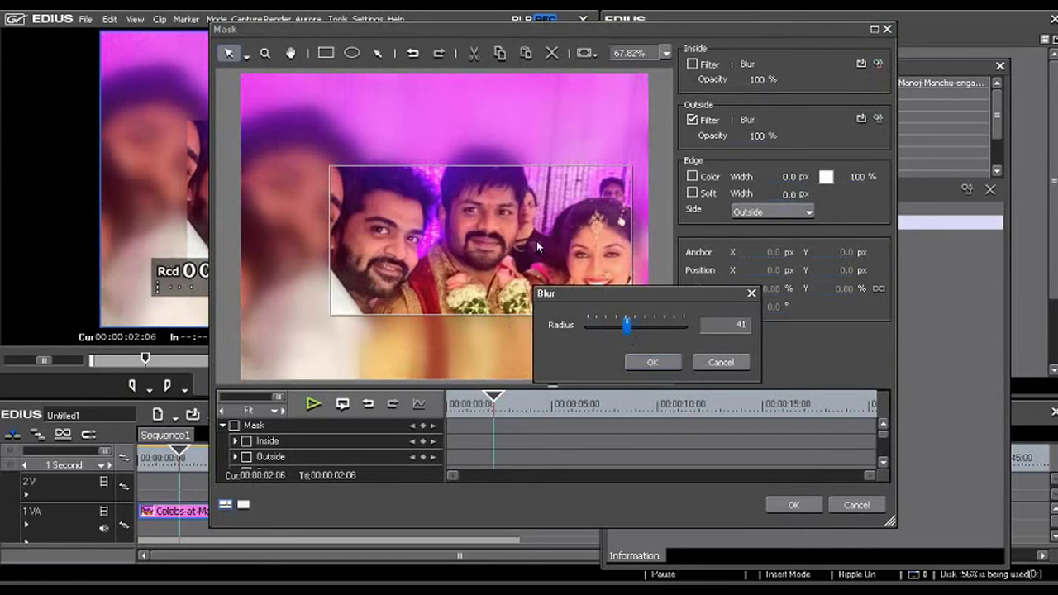
pyautogui.click(720, 362)
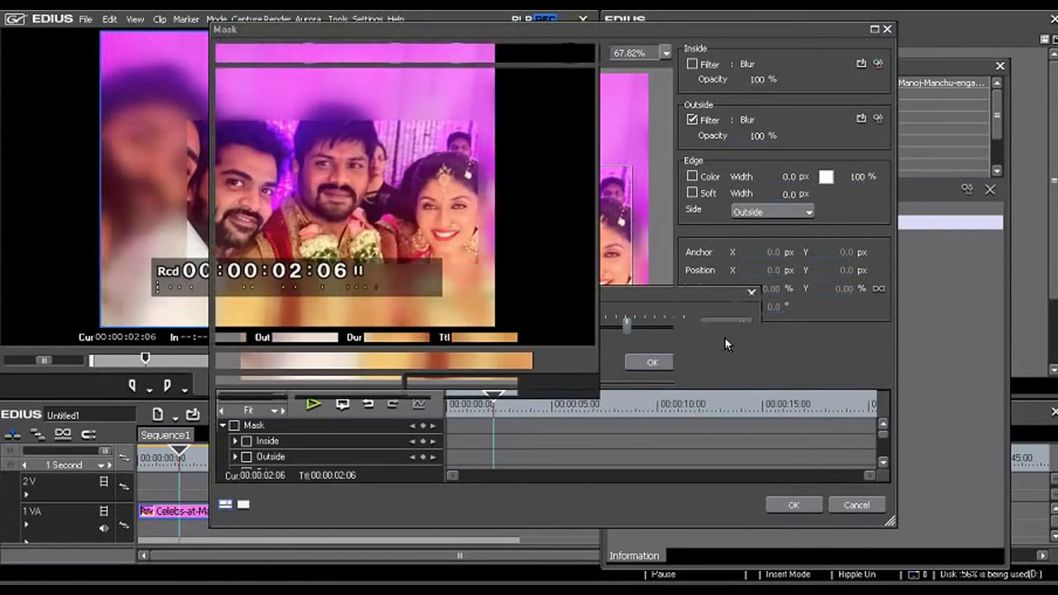
pyautogui.click(692, 121)
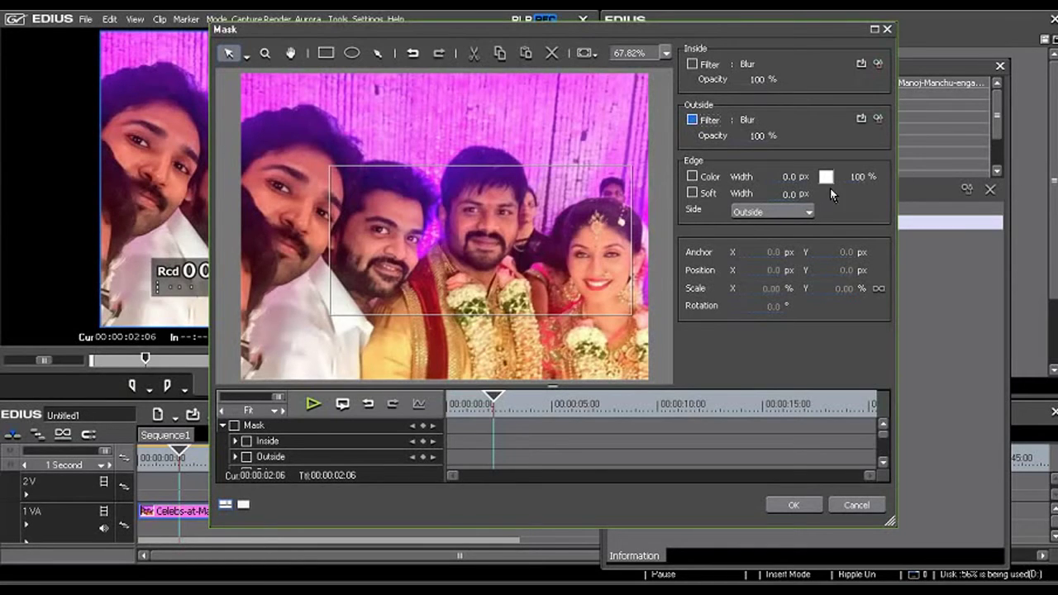
# - Enable the color edge on the mask and set its width to 5.0 px
pyautogui.click(692, 177)
pyautogui.click(792, 177)
pyautogui.moveTo(792, 177); pyautogui.dragTo(797, 136)
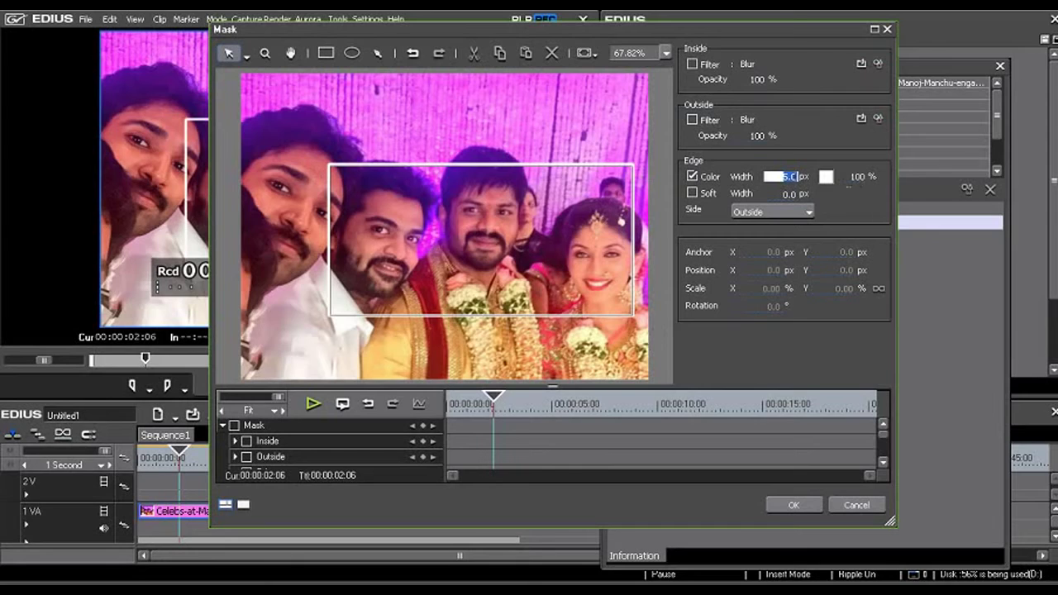
# - Set the mask's edge color to bright magenta (Y 199, Cr 255, Cb 255) and keep its opacity at 100%
pyautogui.click(826, 177)
pyautogui.click(407, 90)
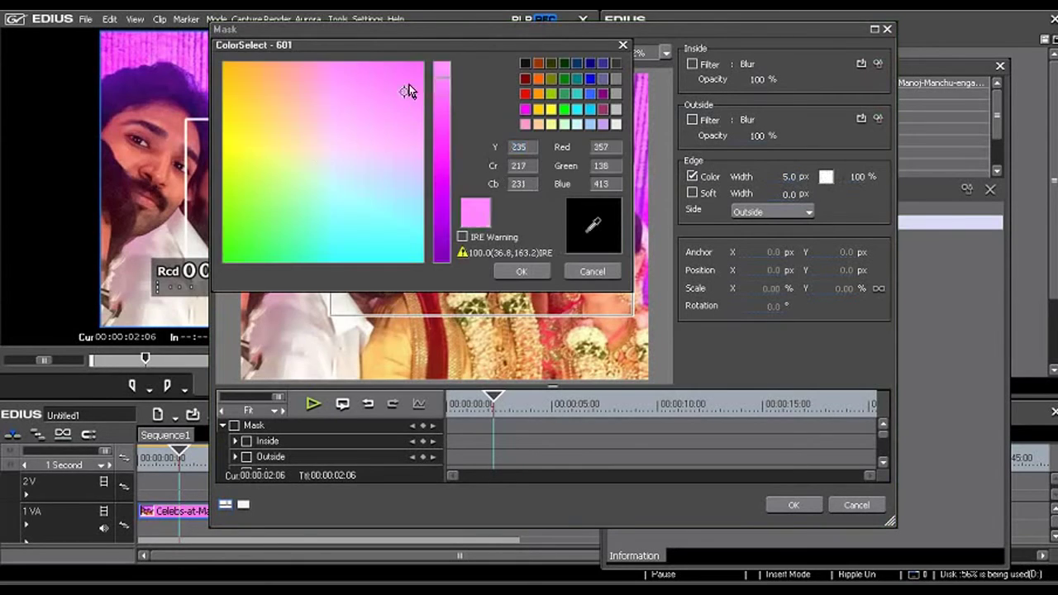
pyautogui.moveTo(409, 90); pyautogui.dragTo(429, 70)
pyautogui.click(443, 108)
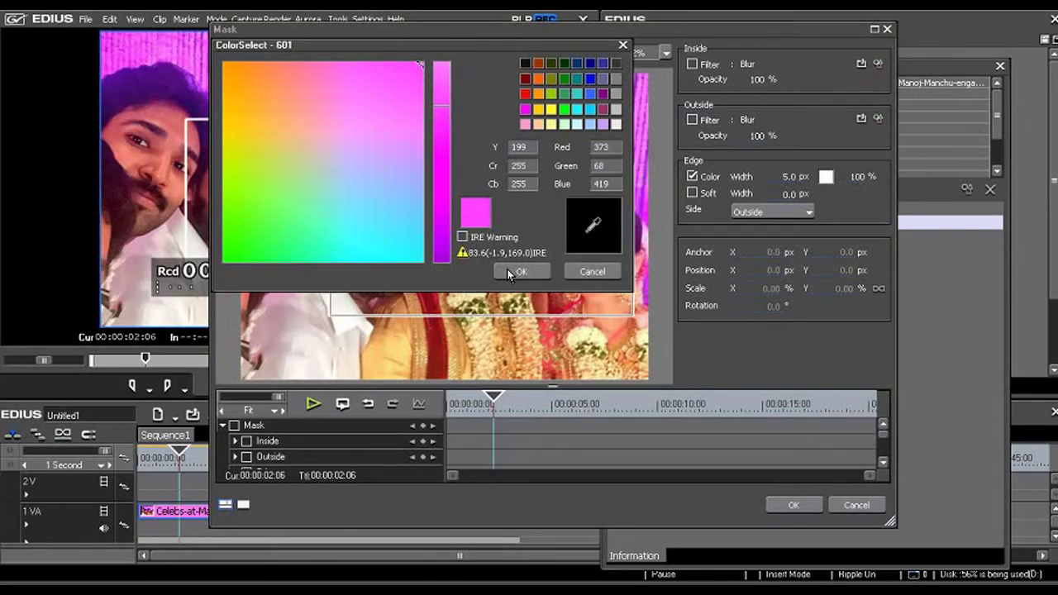
pyautogui.click(520, 272)
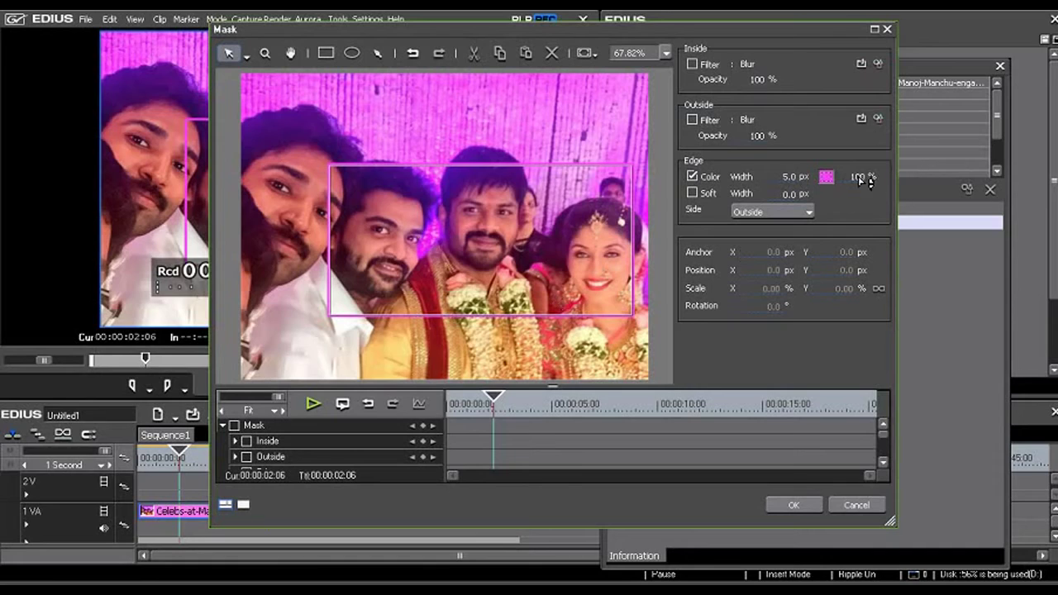
pyautogui.moveTo(860, 177)
pyautogui.mouseDown()
pyautogui.moveTo(875, 234)
pyautogui.moveTo(874, 333)
pyautogui.moveTo(875, 184)
pyautogui.mouseUp()
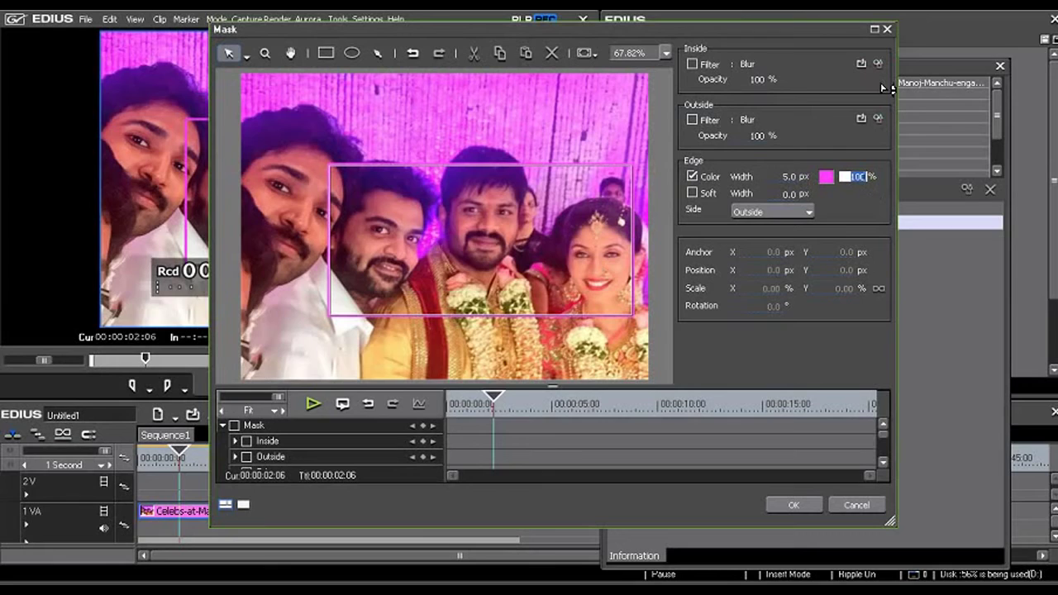
# - Enable the soft edge on the mask and set its width to 35.9 px
pyautogui.click(692, 193)
pyautogui.click(790, 194)
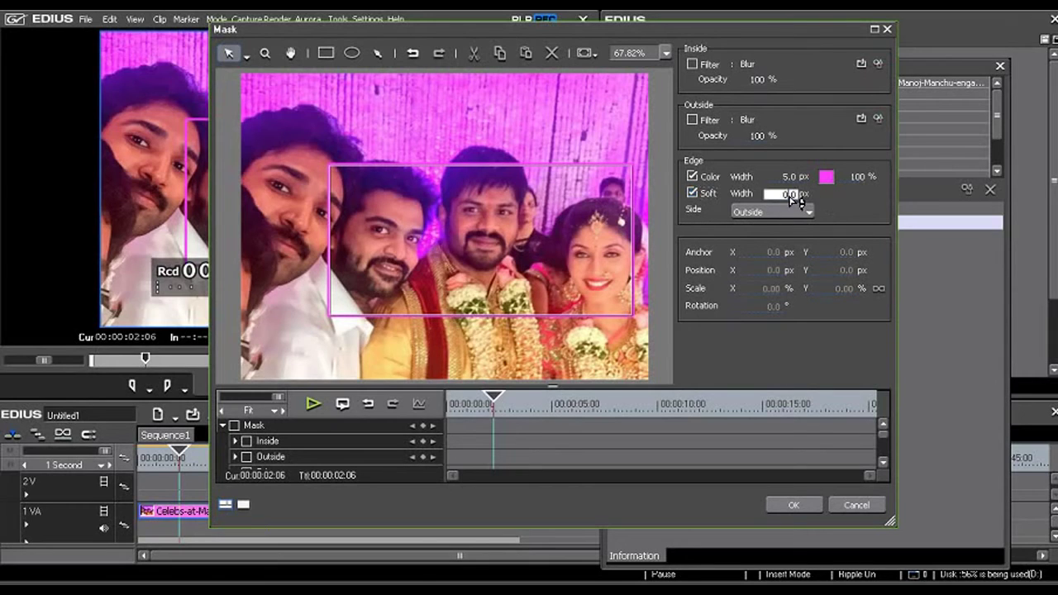
pyautogui.moveTo(801, 283); pyautogui.dragTo(316, 141)
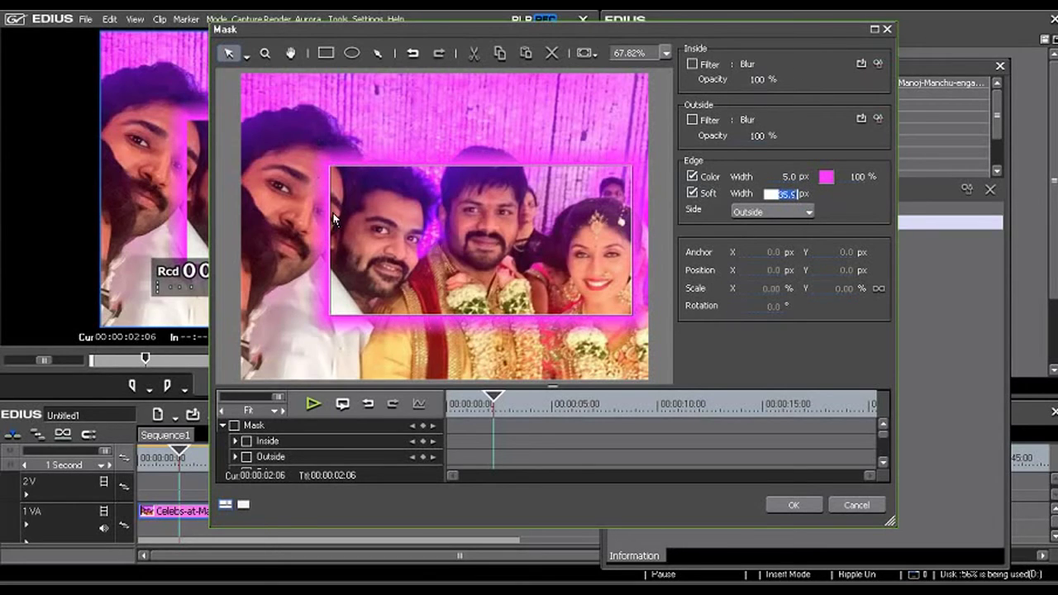
# - Switch the edge side to Inside, turning the color edge off and back on to compare
pyautogui.click(691, 177)
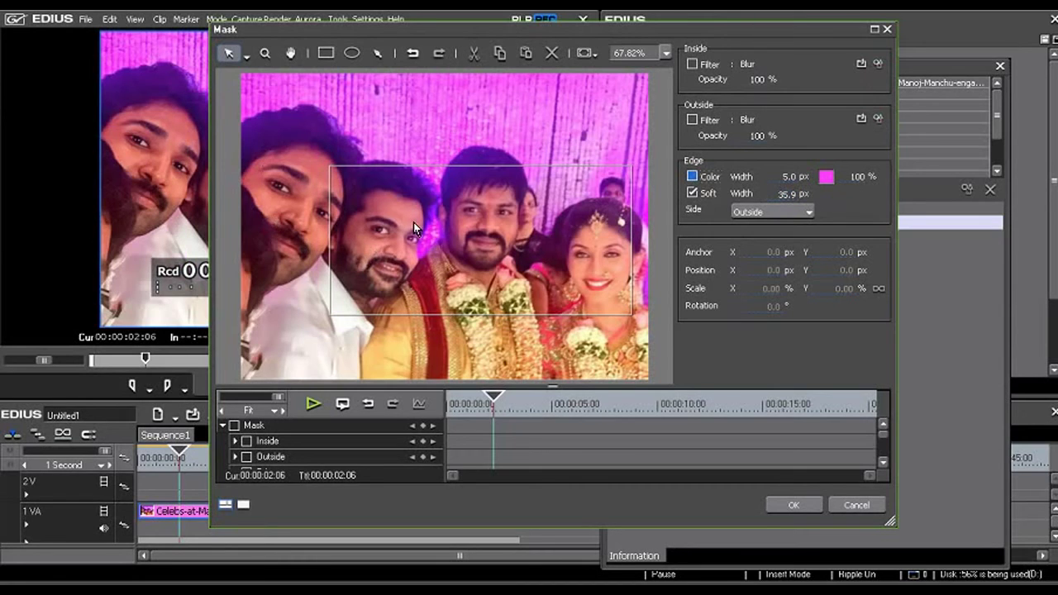
pyautogui.click(770, 210)
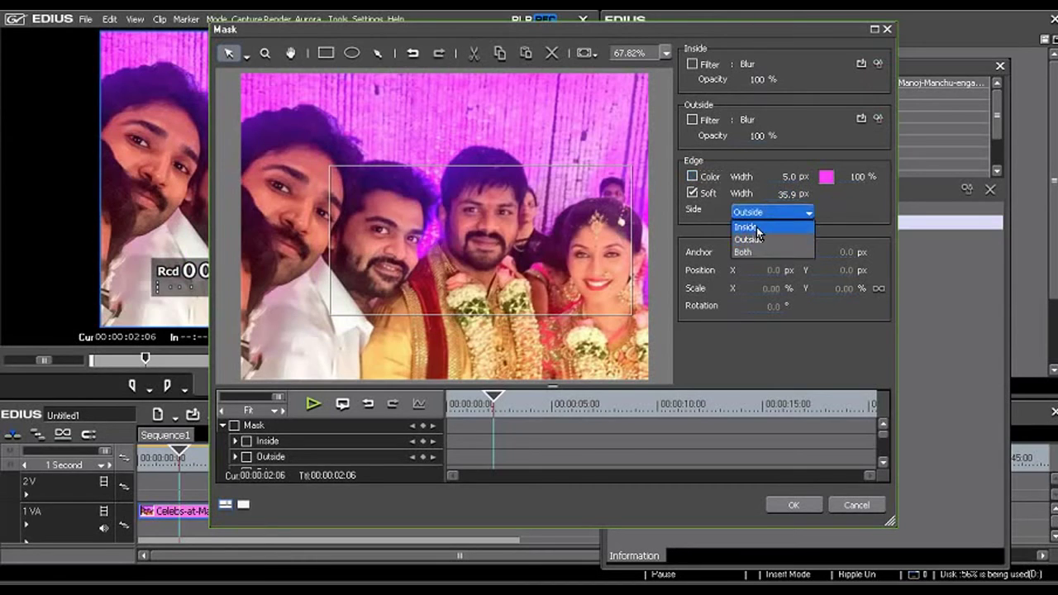
pyautogui.click(754, 227)
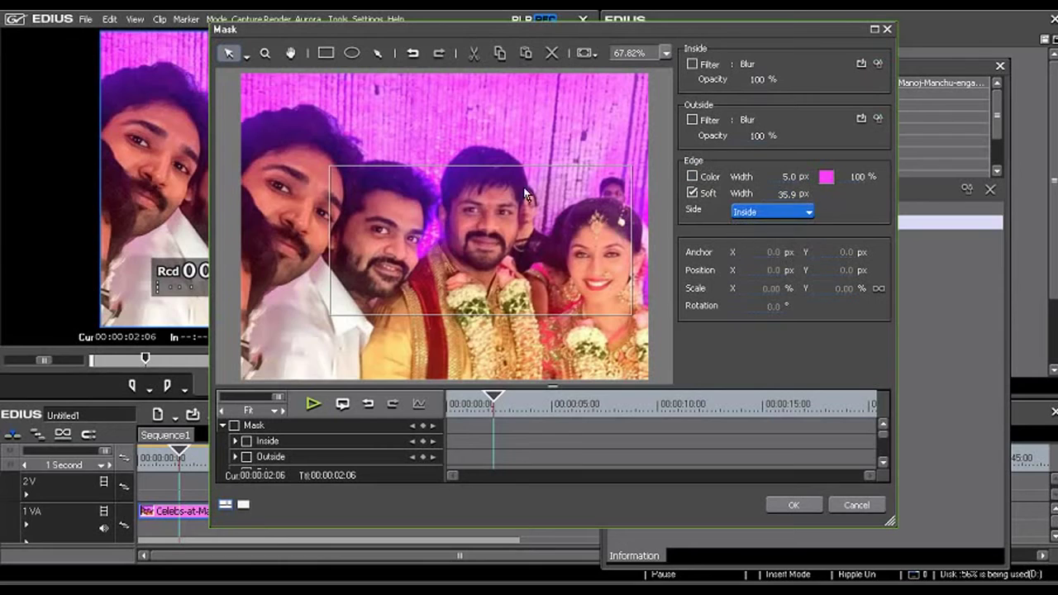
pyautogui.click(692, 175)
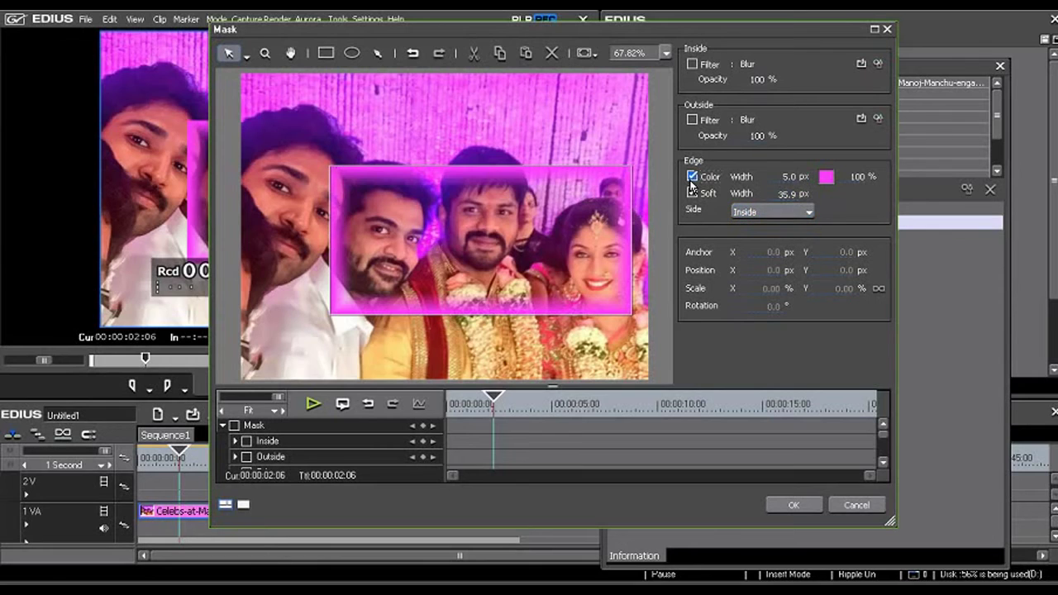
# - Change the mask's edge color to a near-white tone (Y 255, Cr 150, Cb 120)
pyautogui.click(826, 177)
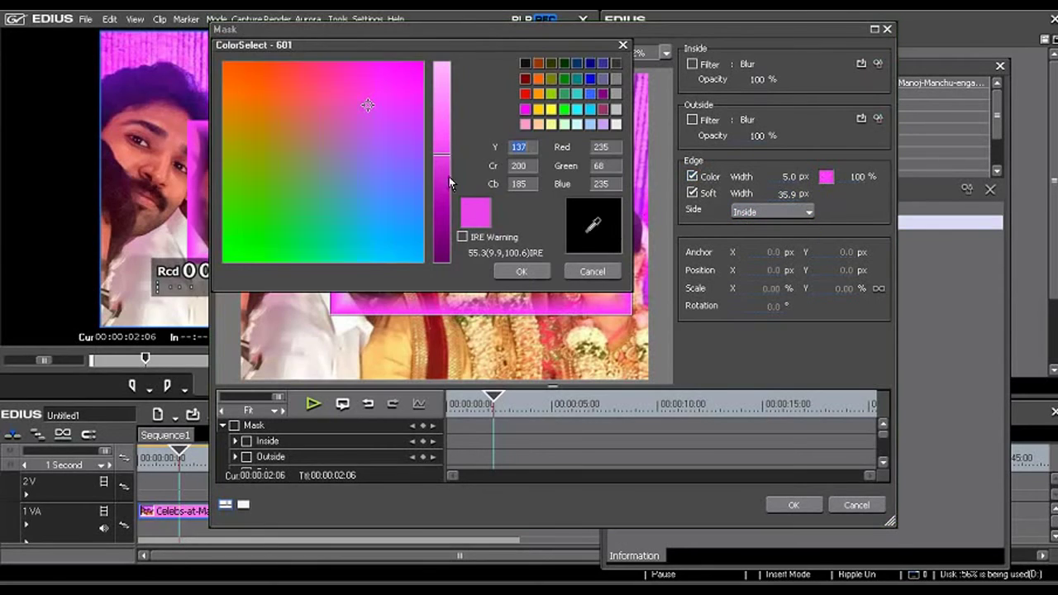
pyautogui.click(314, 148)
pyautogui.click(316, 143)
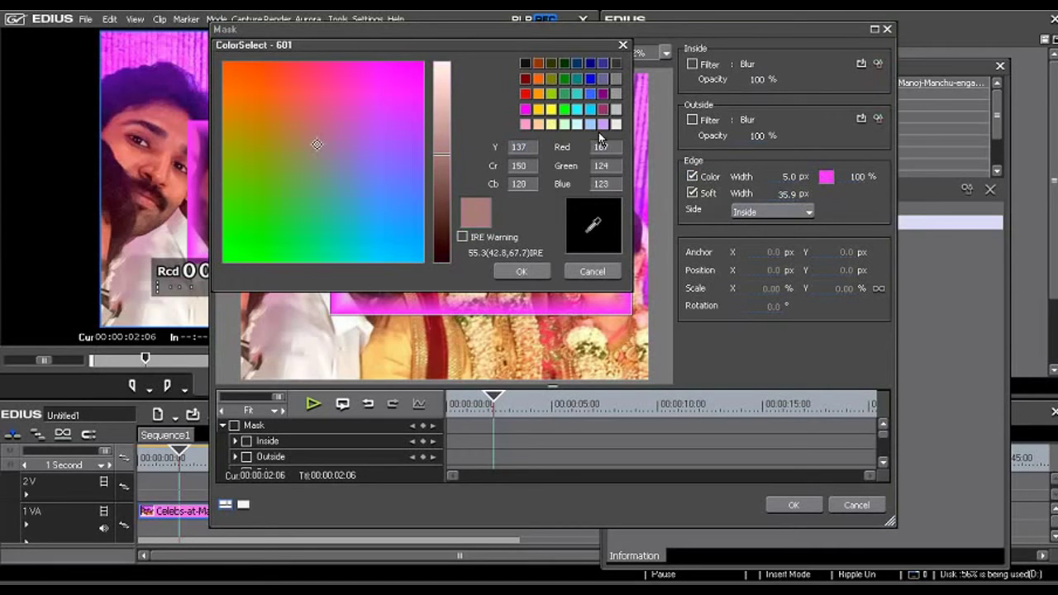
pyautogui.moveTo(433, 79); pyautogui.dragTo(444, 57)
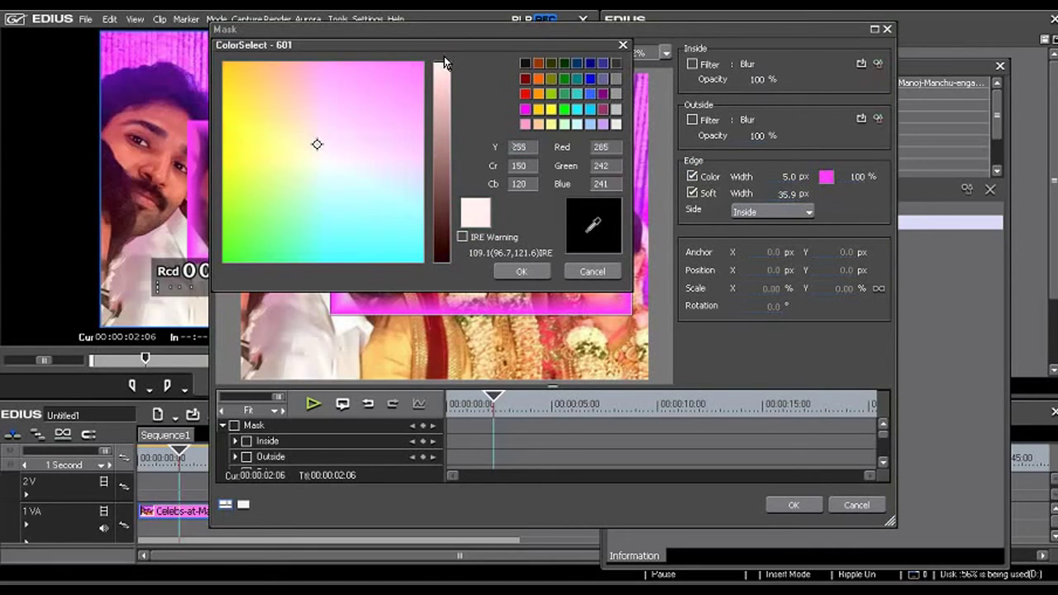
pyautogui.click(542, 269)
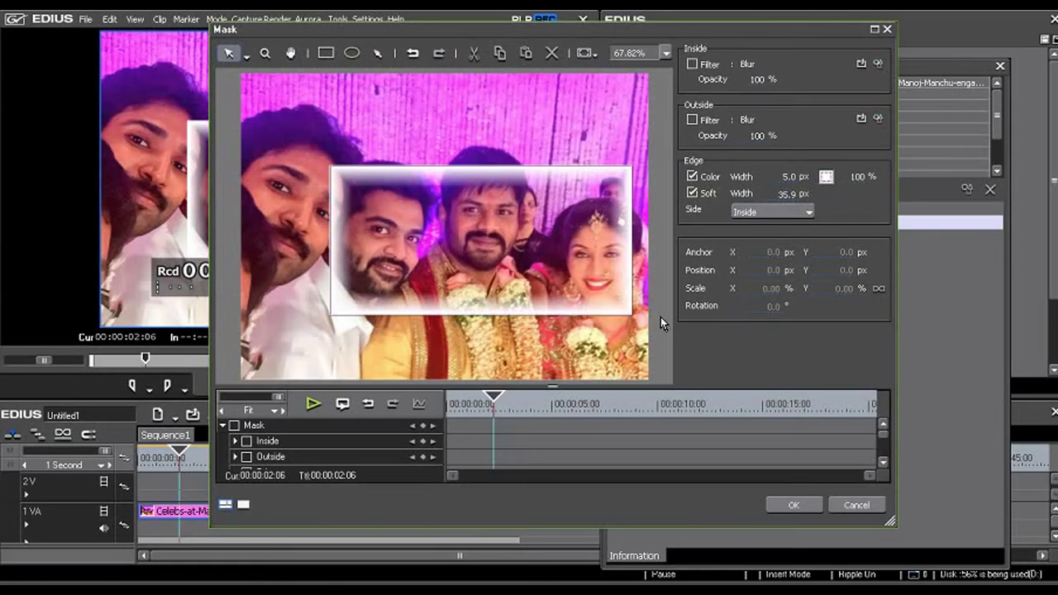
# - Set the edge side to Both, and disable the color and soft edges
pyautogui.click(794, 212)
pyautogui.click(762, 253)
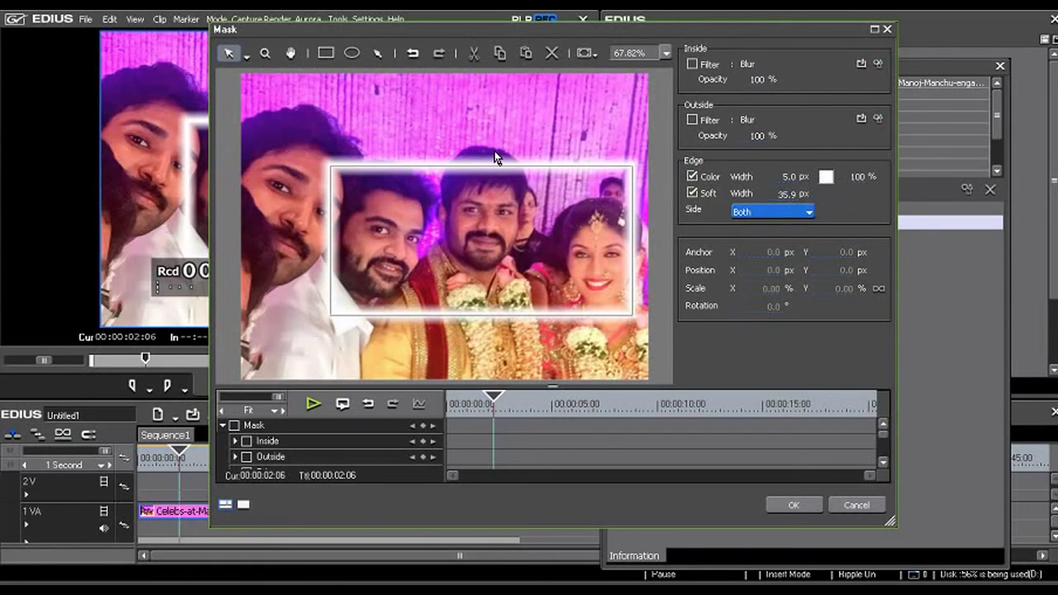
pyautogui.click(694, 174)
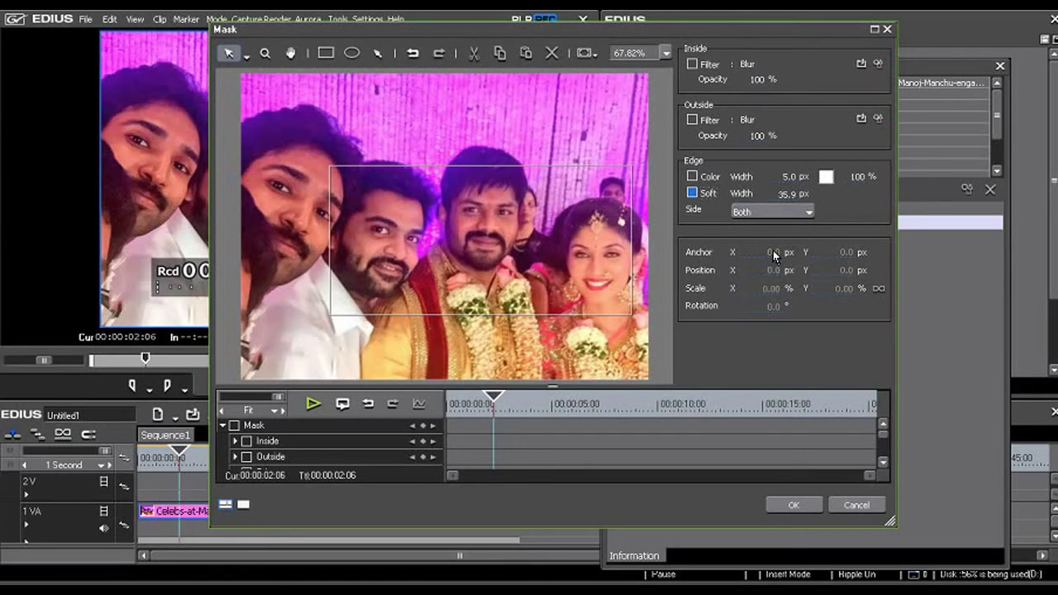
# - Select the mask rectangle and set its anchor to X 13.0, Y -6.8 px and its position to X 68.6, Y 14.1 px
pyautogui.click(630, 236)
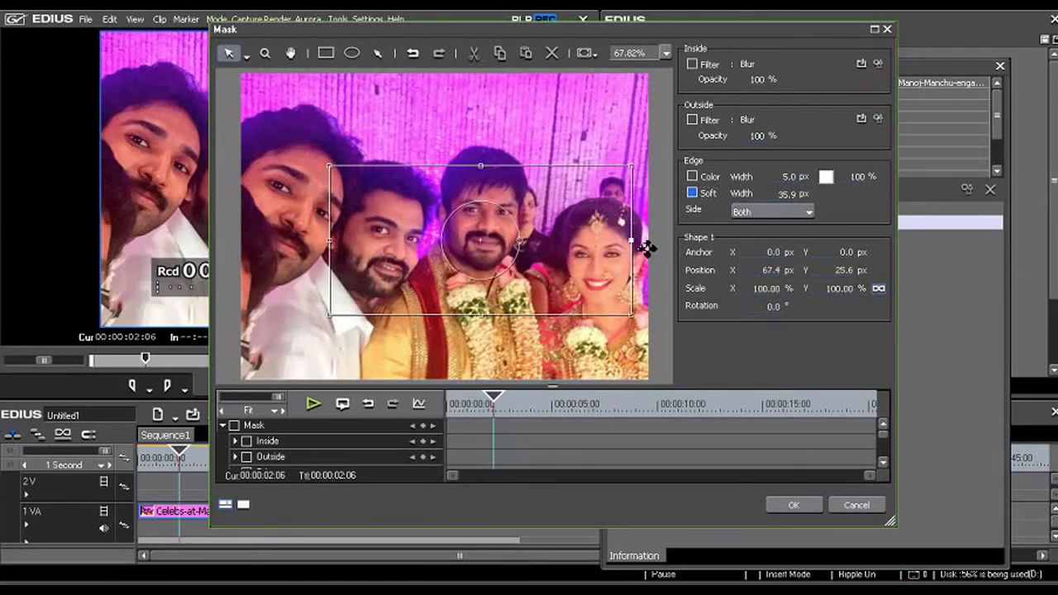
pyautogui.moveTo(776, 252); pyautogui.dragTo(804, 149)
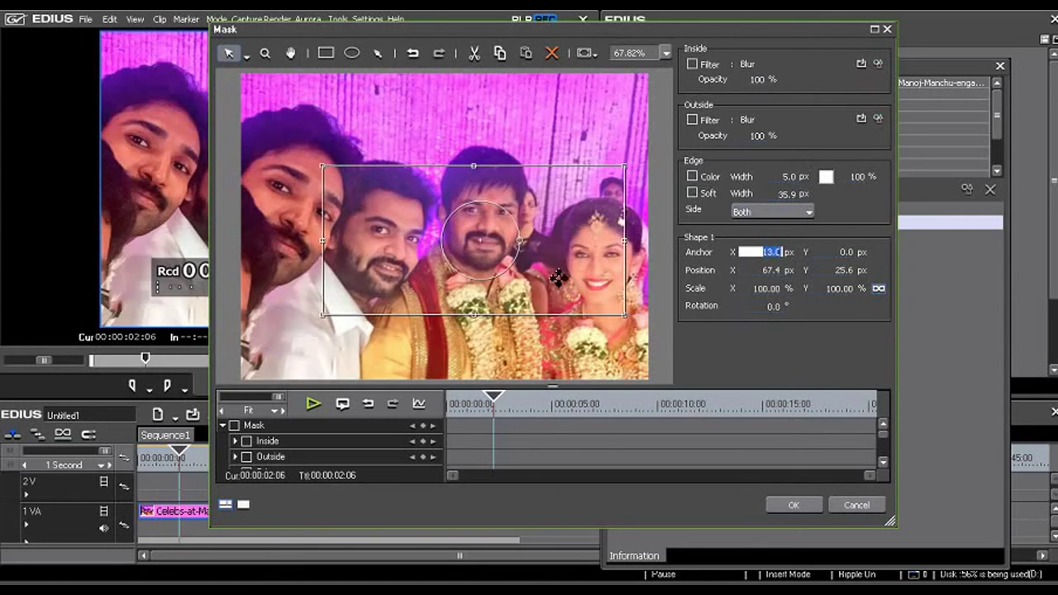
pyautogui.moveTo(852, 262); pyautogui.dragTo(869, 321)
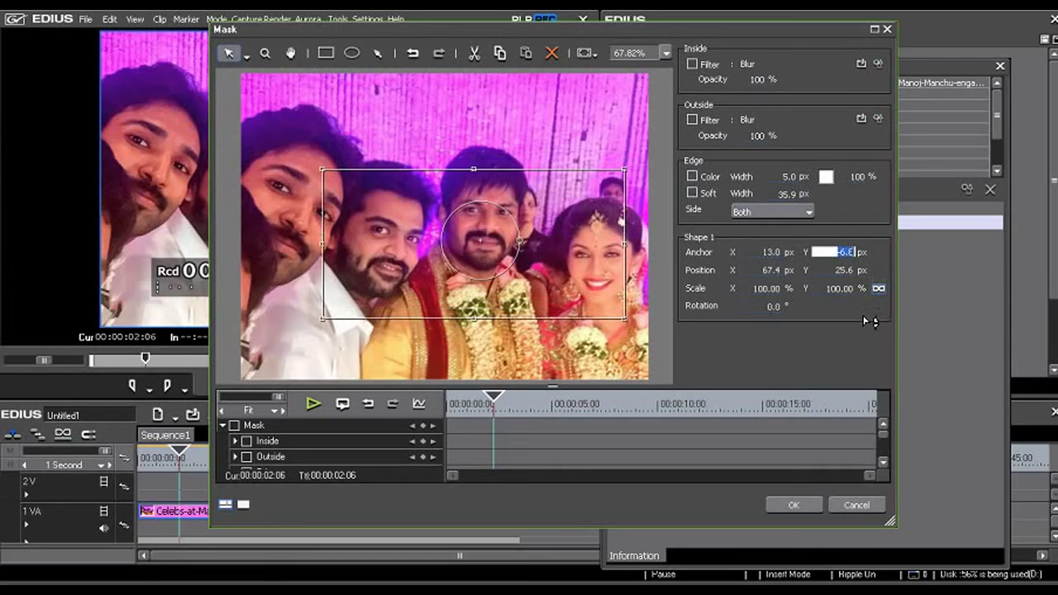
pyautogui.moveTo(768, 271); pyautogui.dragTo(849, 373)
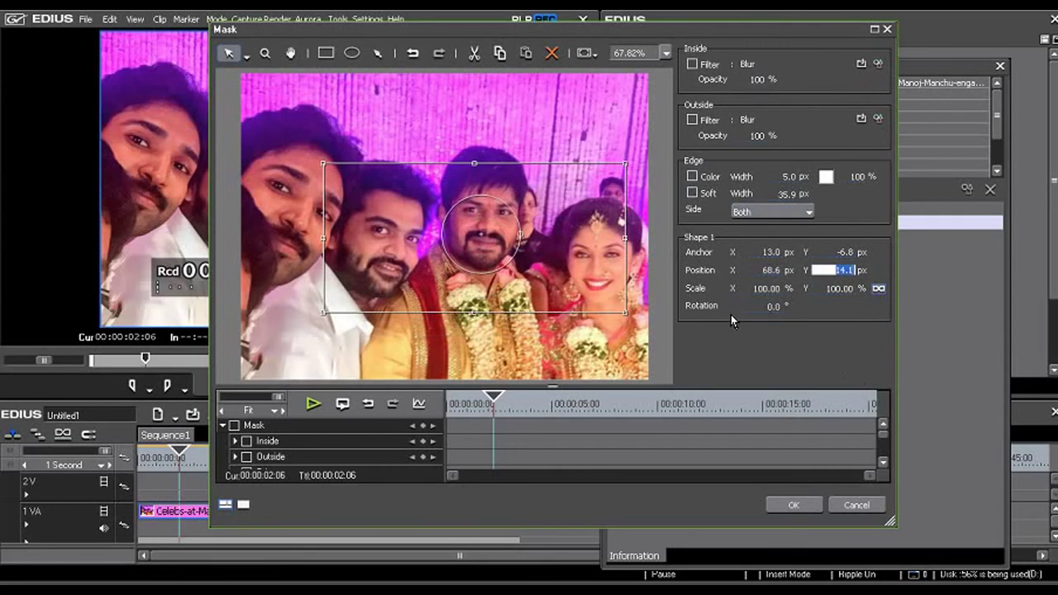
# - Try scaling the mask rectangle with linked and separate axes, ending with linked scaling at X 108.97% and Y 103.81%
pyautogui.moveTo(771, 293); pyautogui.dragTo(794, 388)
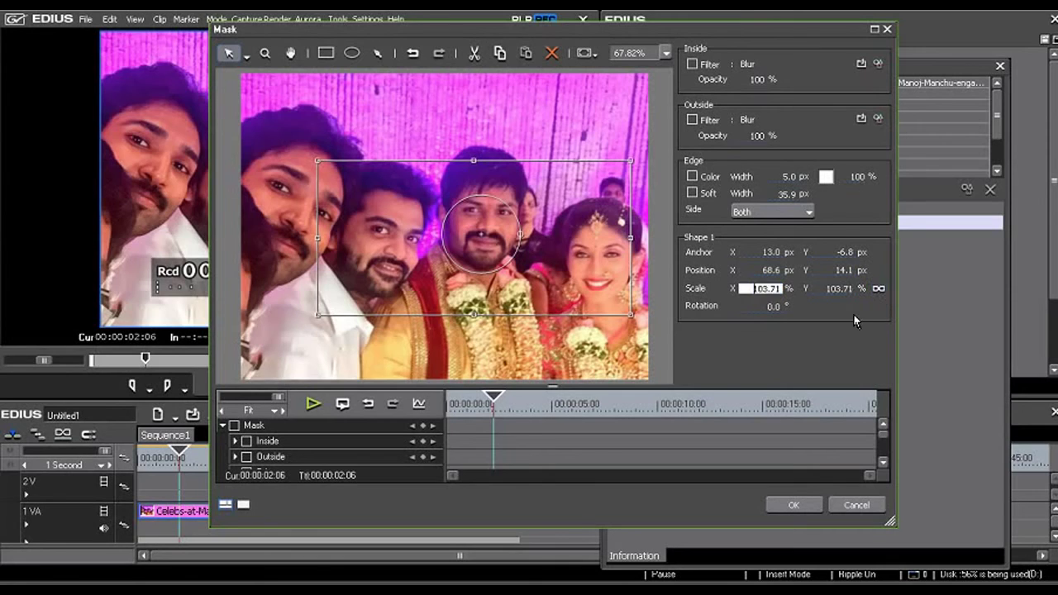
pyautogui.moveTo(771, 291); pyautogui.dragTo(747, 18)
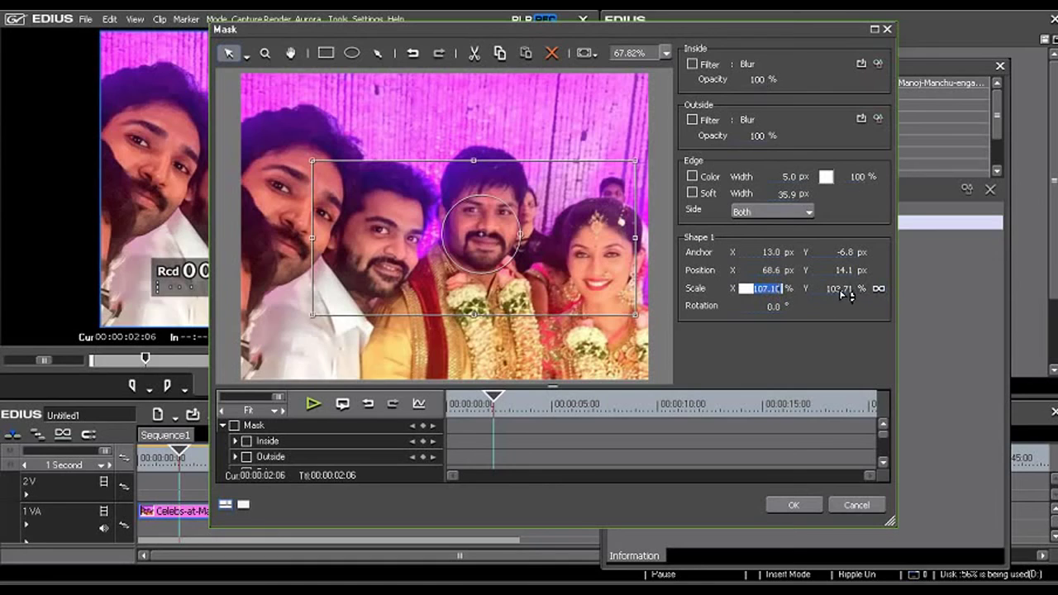
pyautogui.moveTo(839, 289); pyautogui.dragTo(900, 295)
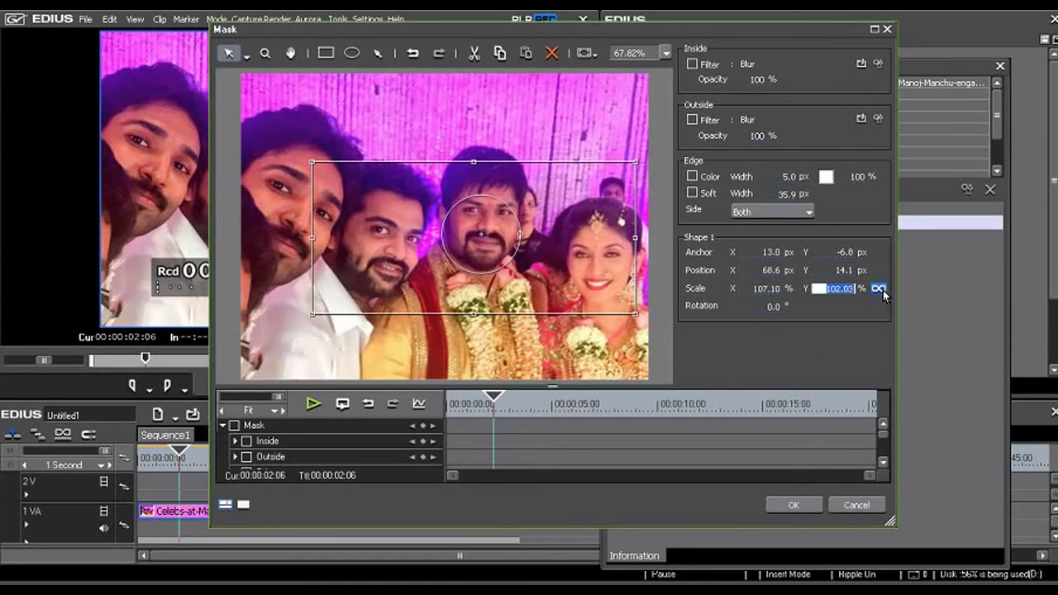
pyautogui.click(879, 289)
pyautogui.moveTo(768, 290); pyautogui.dragTo(732, 127)
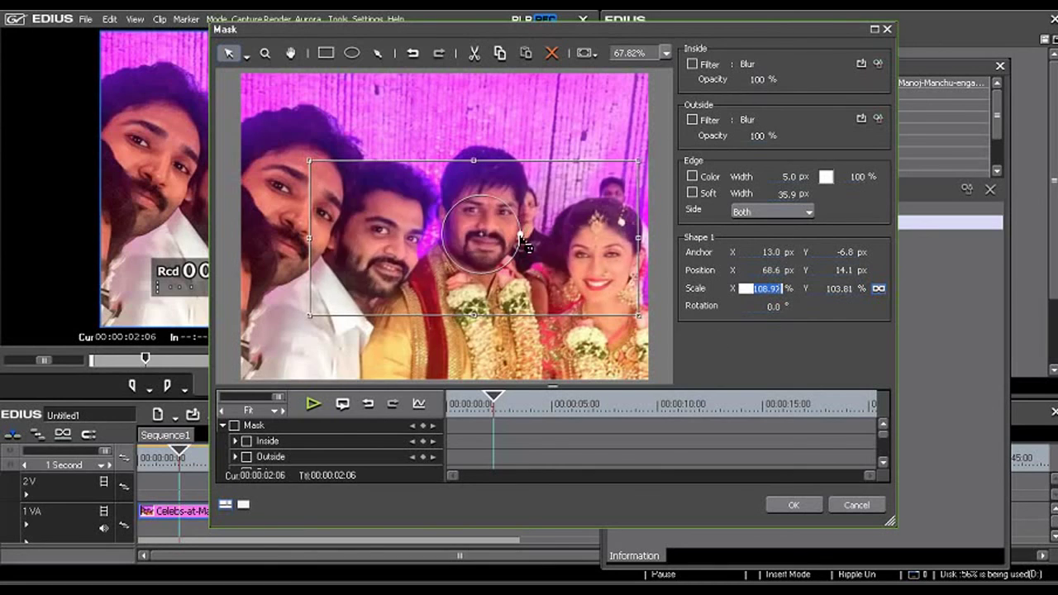
# - Rotate the mask rectangle to 13.0° on the preview, and set its rotation to 21.1°
pyautogui.moveTo(522, 241)
pyautogui.mouseDown()
pyautogui.moveTo(519, 258)
pyautogui.moveTo(522, 243)
pyautogui.mouseUp()
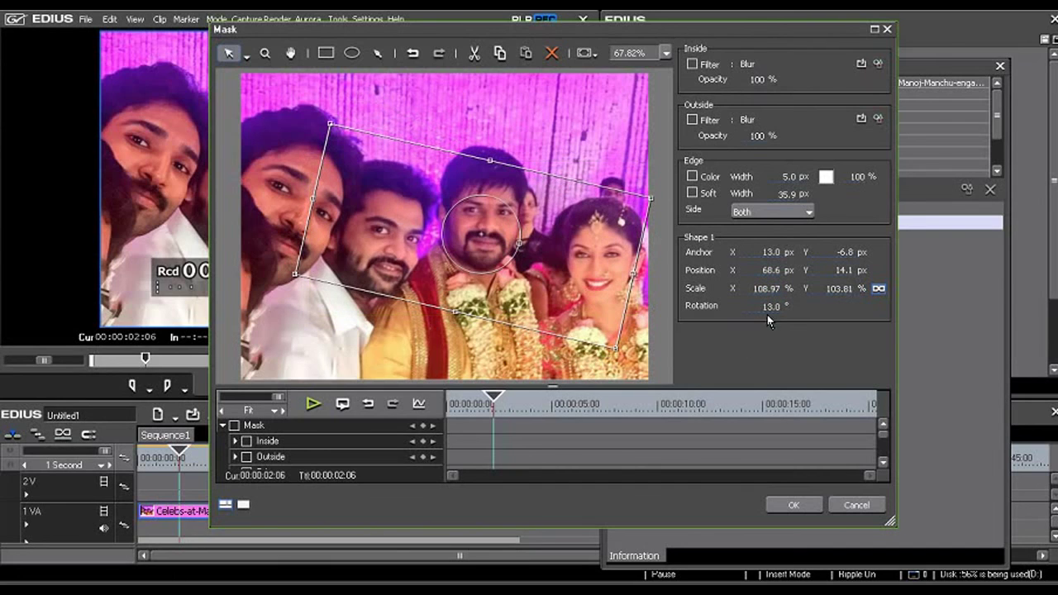
pyautogui.moveTo(764, 308); pyautogui.dragTo(750, 240)
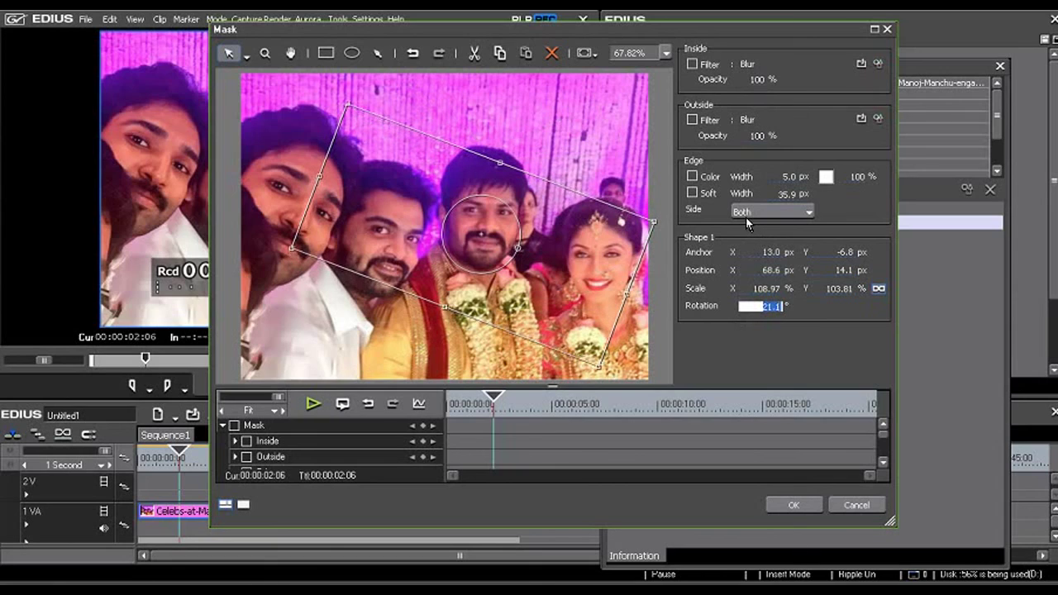